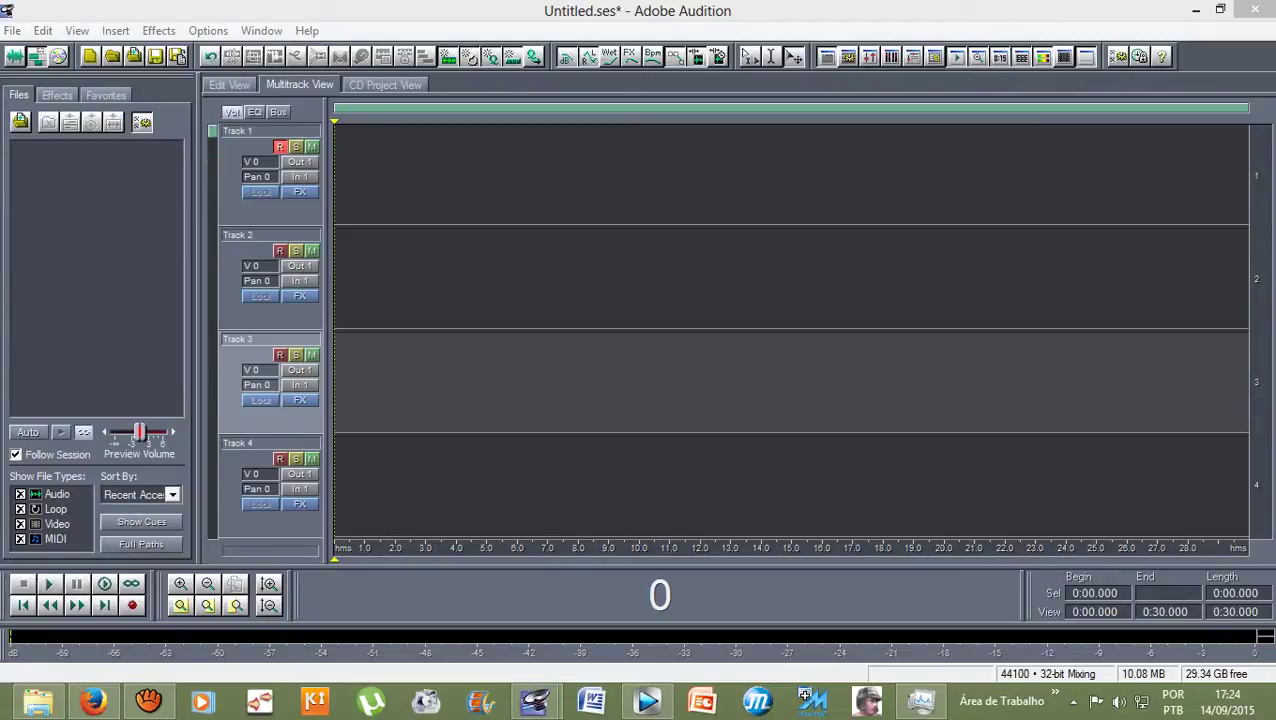
- Record about 11 seconds of audio on Track 1 and open the recorded clip for waveform editing
click(535, 700)
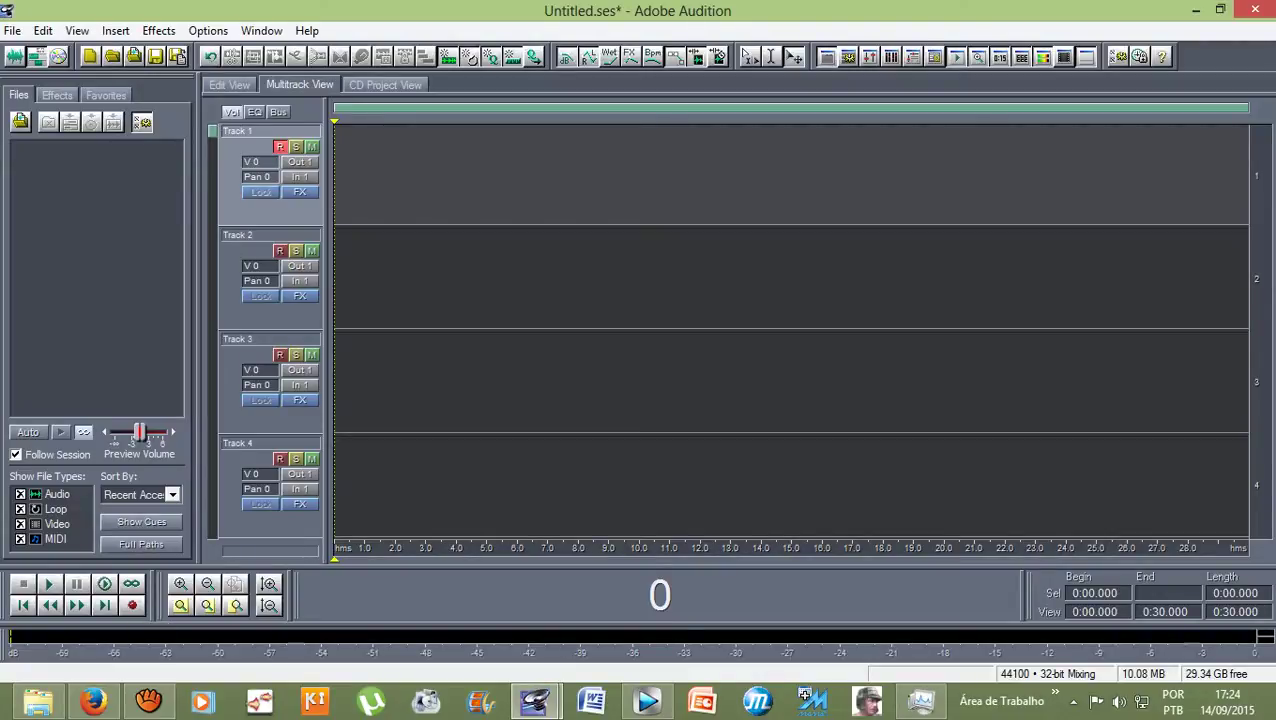
click(132, 605)
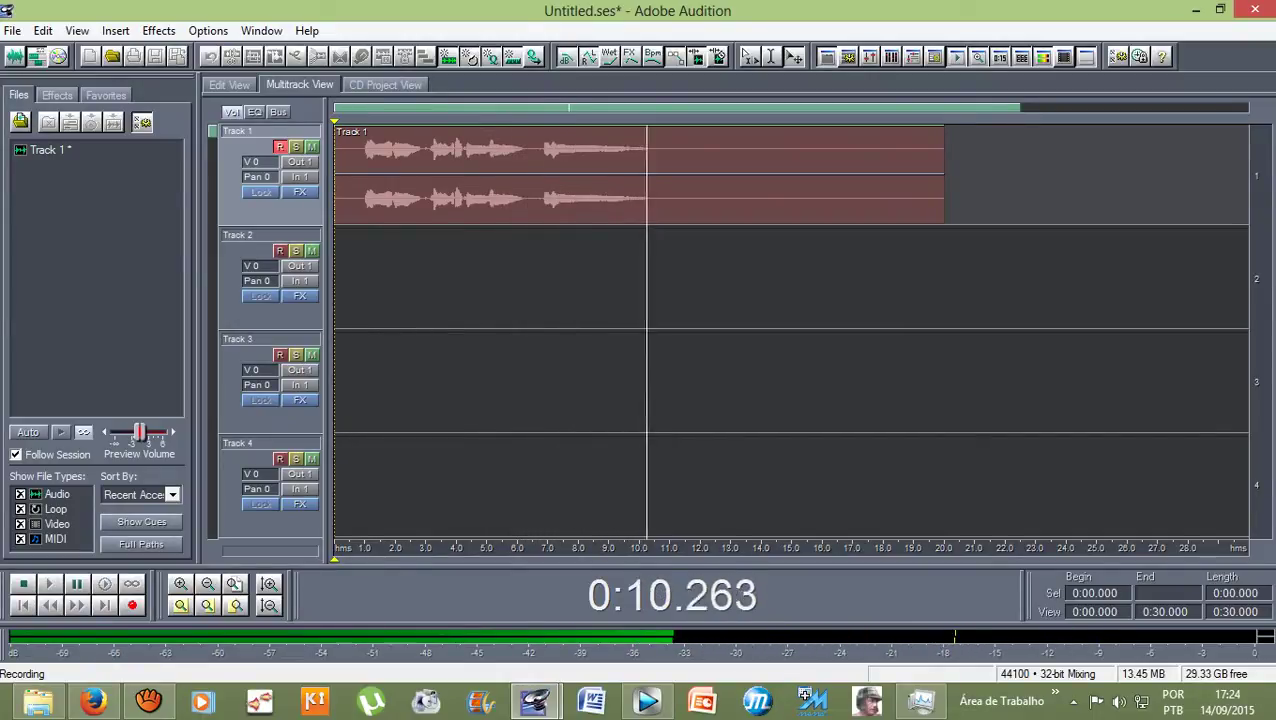
key(space)
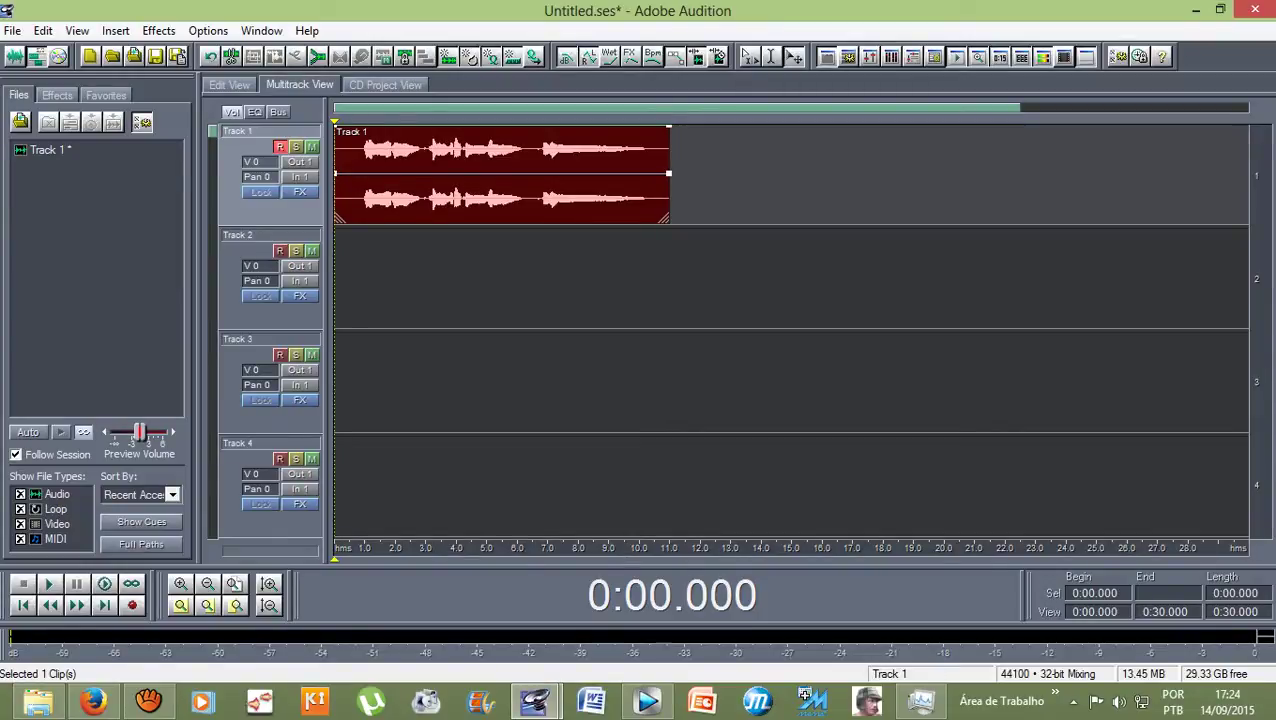
double_click(434, 176)
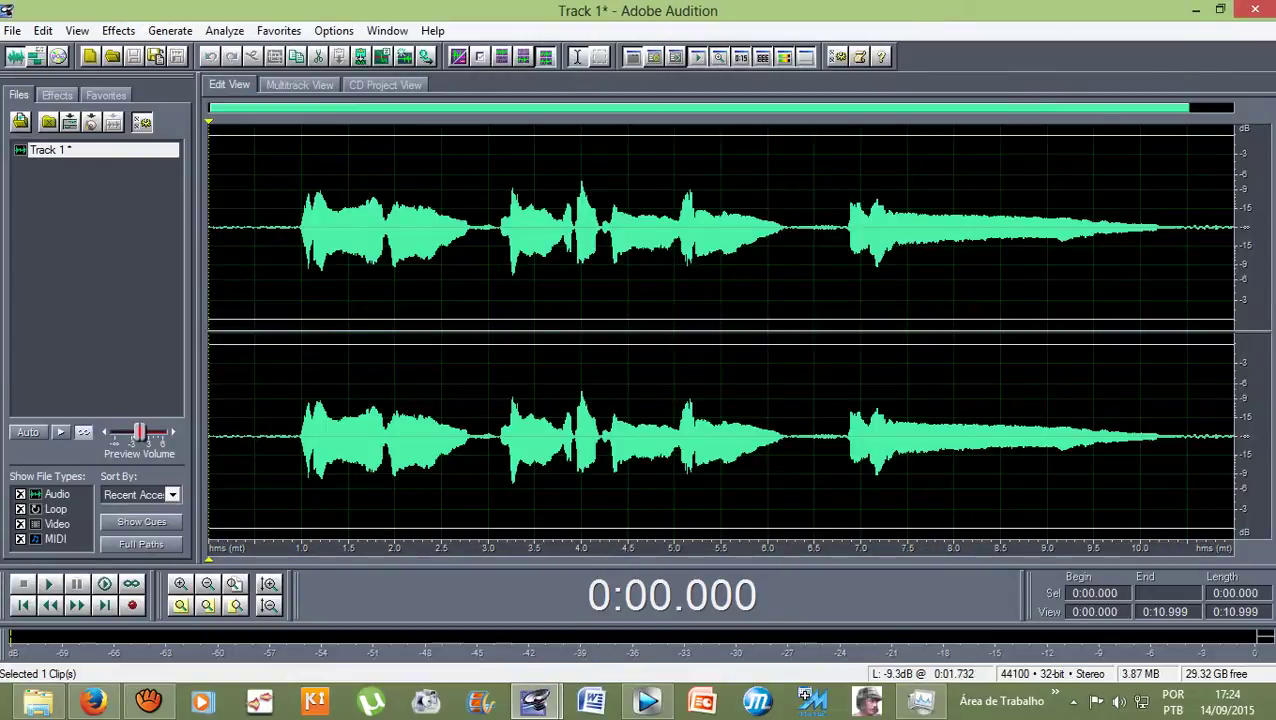
- Play the recording from the silence before the first phrase, starting at about 0:00.442, to hear the unprocessed take
click(298, 200)
click(288, 228)
key(space)
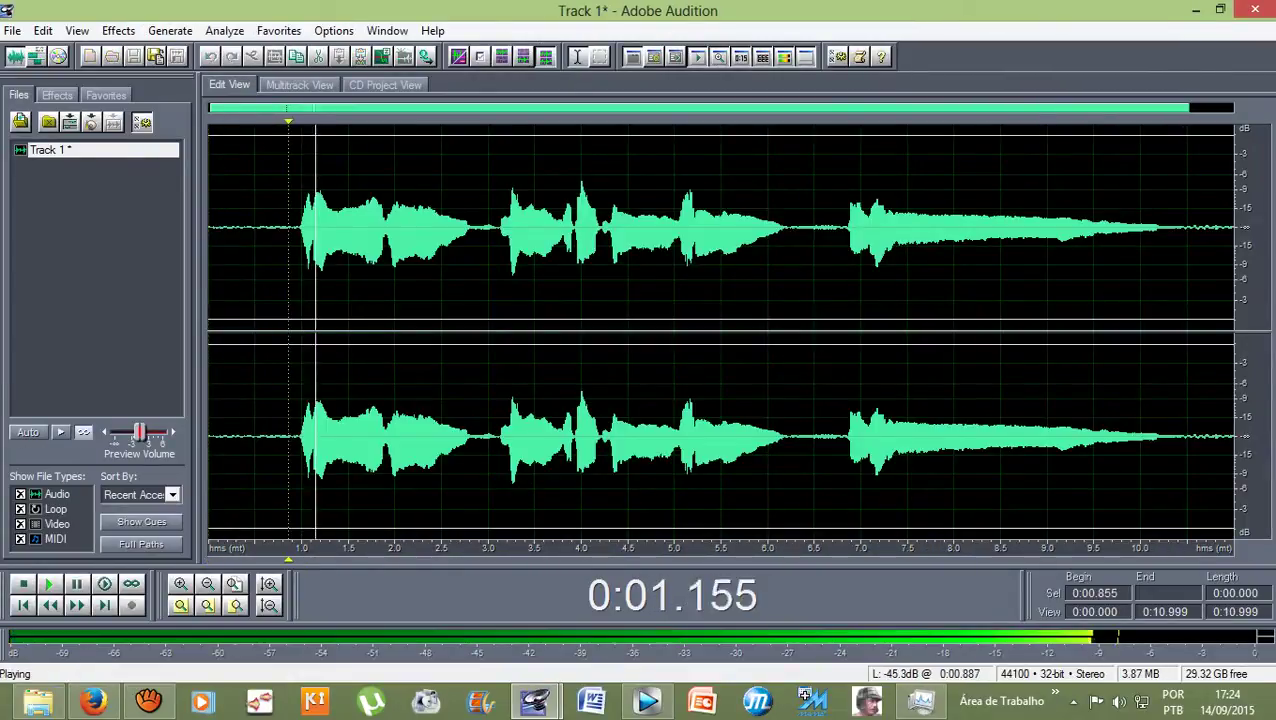
key(space)
click(270, 228)
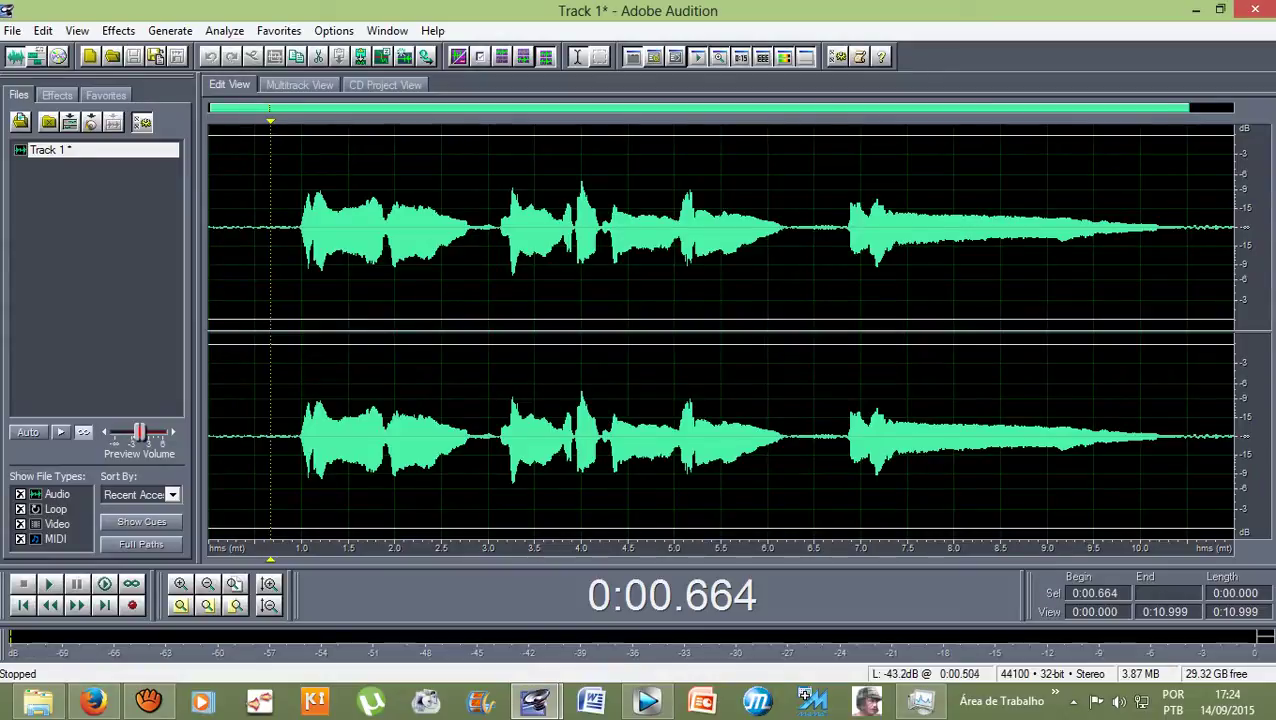
click(250, 228)
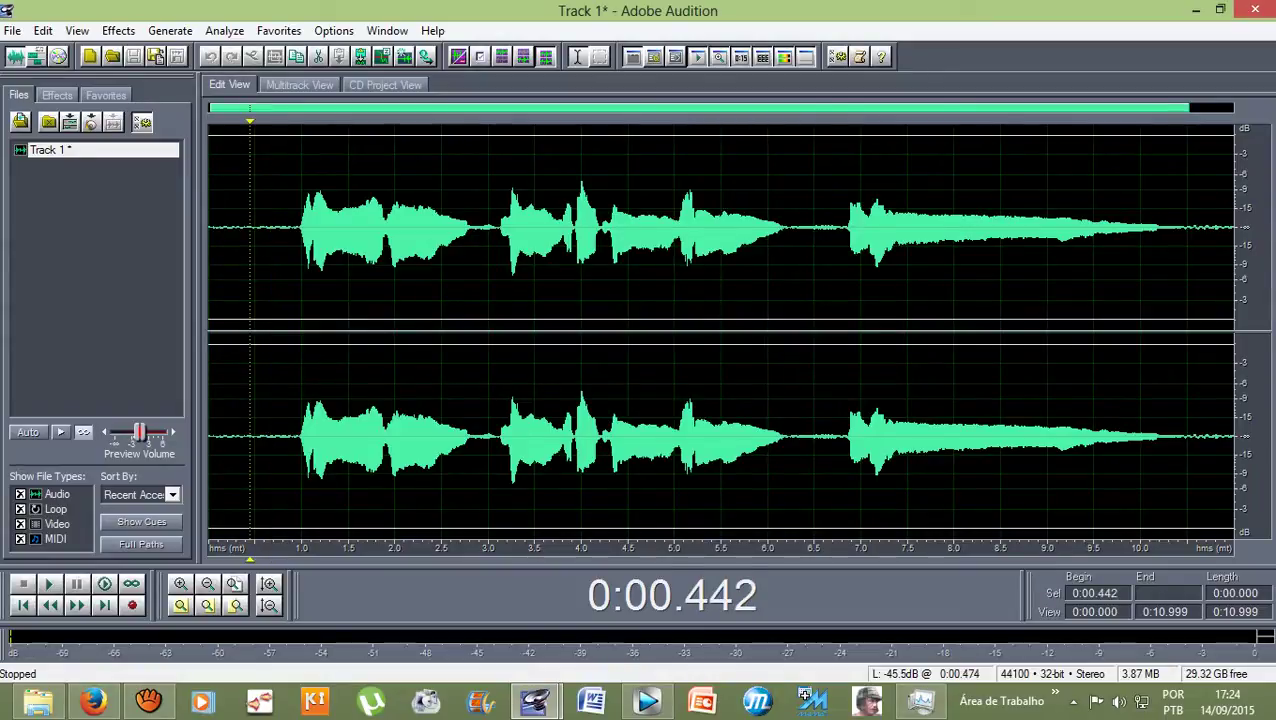
key(space)
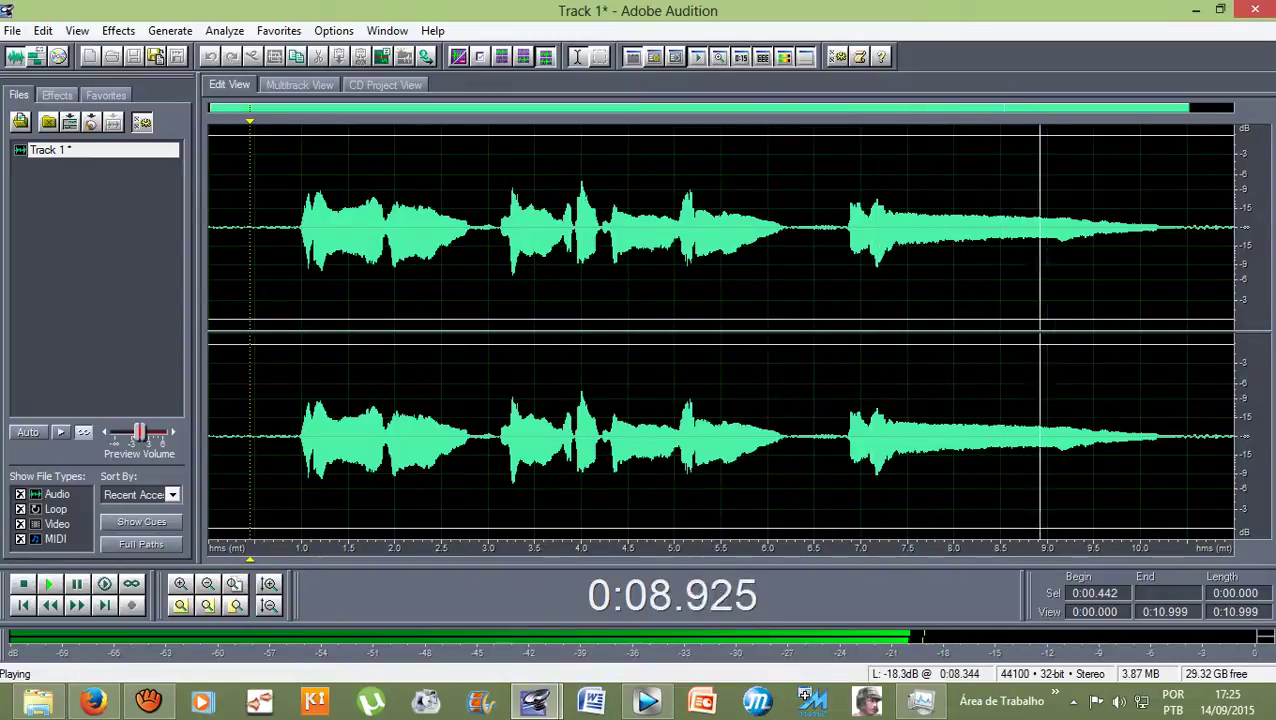
key(space)
- Delete the noise at the end of the recording, from 0:11.177 to 0:11.500
click(814, 235)
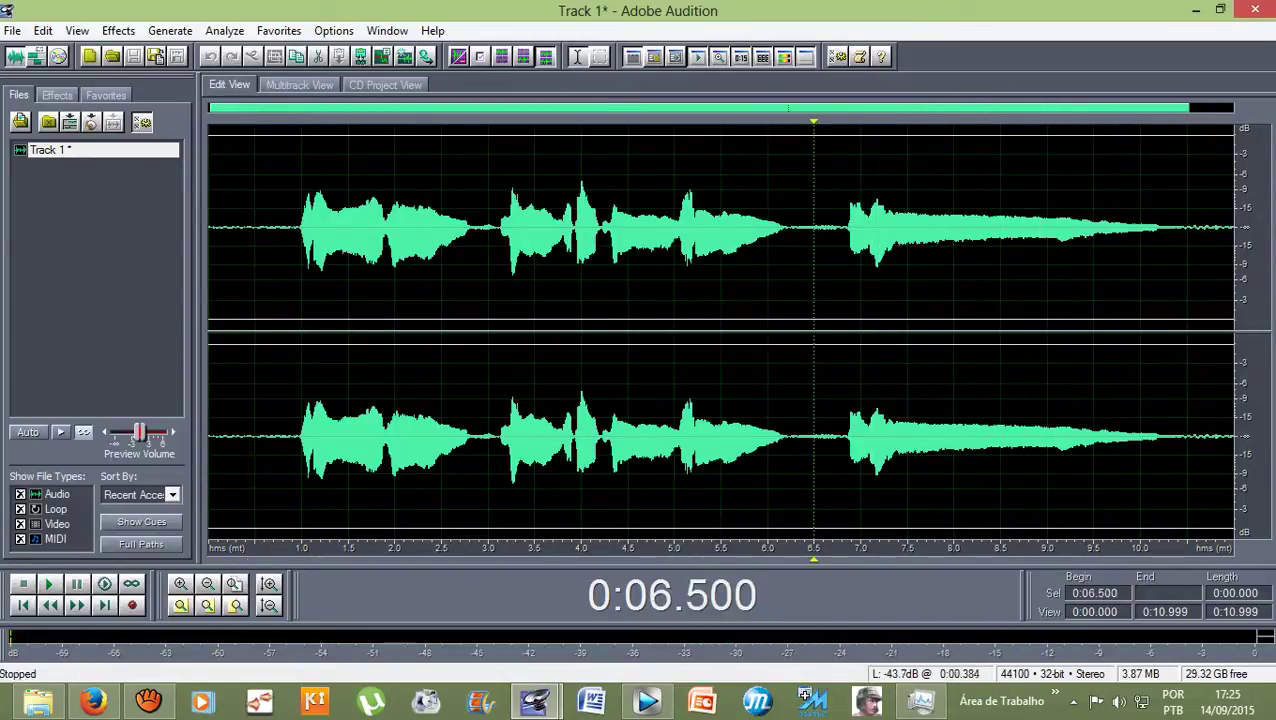
click(302, 235)
click(290, 235)
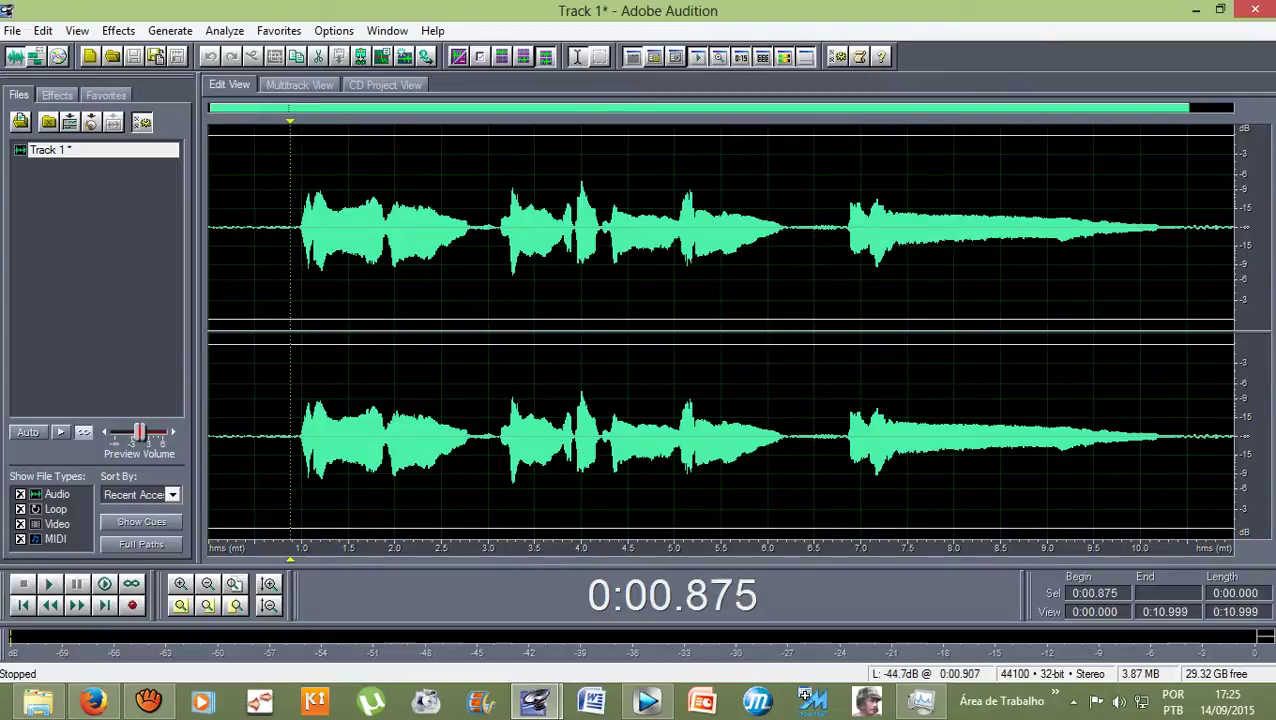
drag(291, 230, 1235, 235)
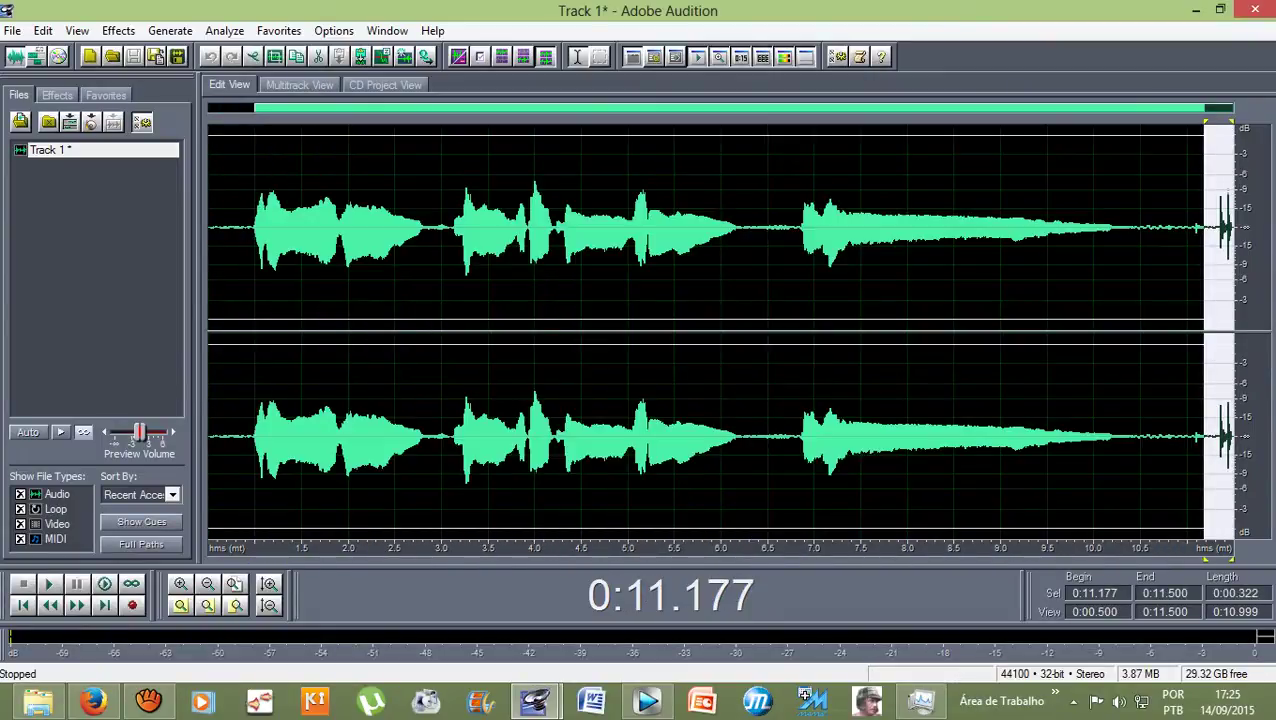
key(Delete)
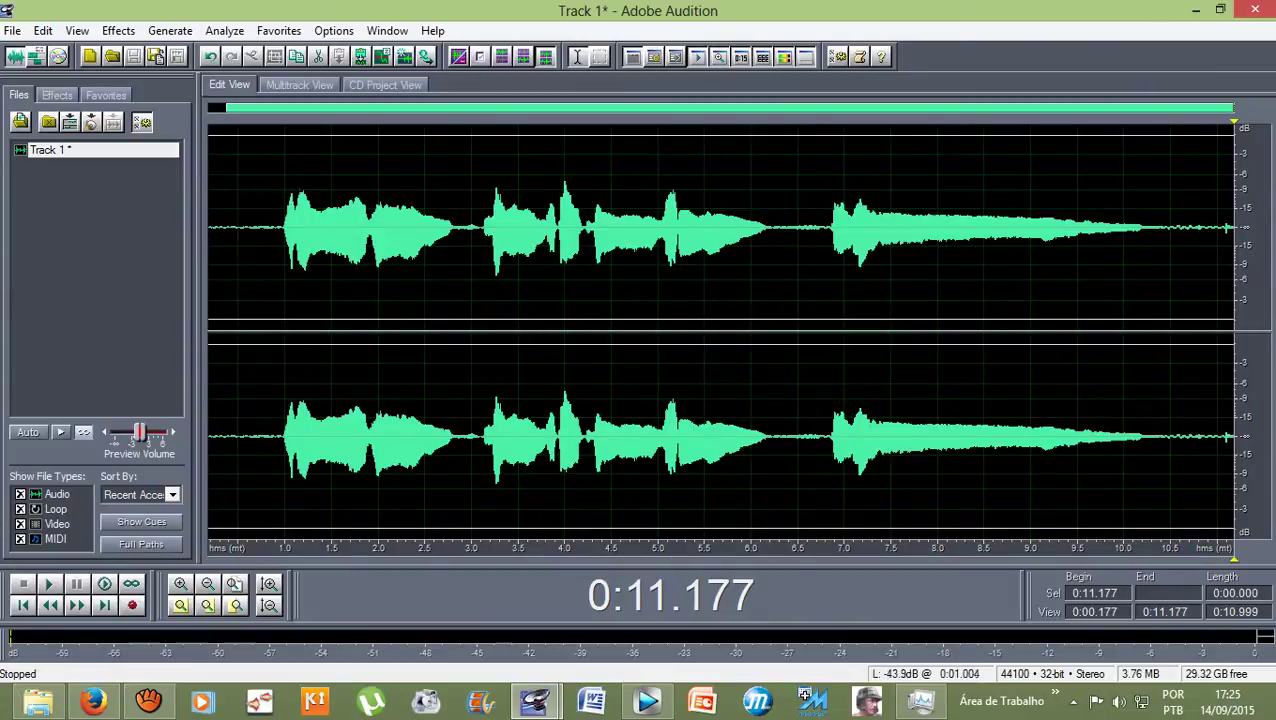
- Apply Pitch Correction to the audio from 0:00.922 to the end and play the result from about 0:00.701
drag(278, 230, 1234, 230)
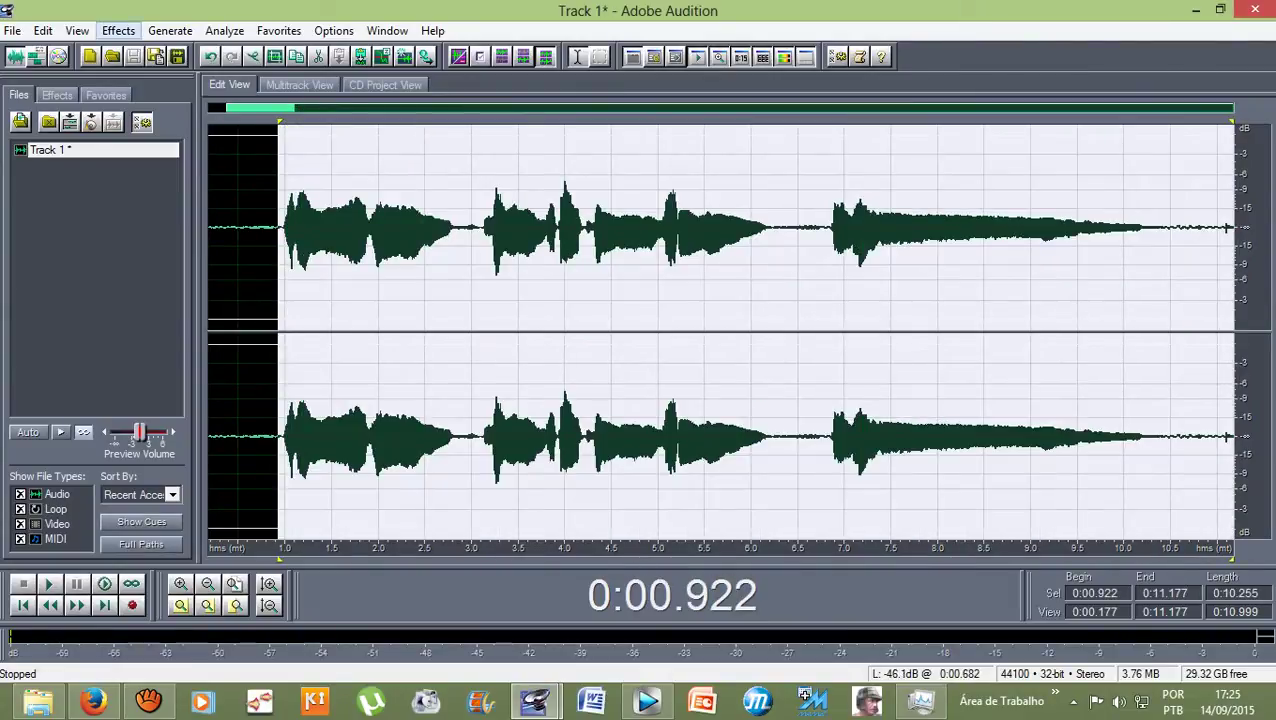
click(118, 30)
mouse_move(200, 223)
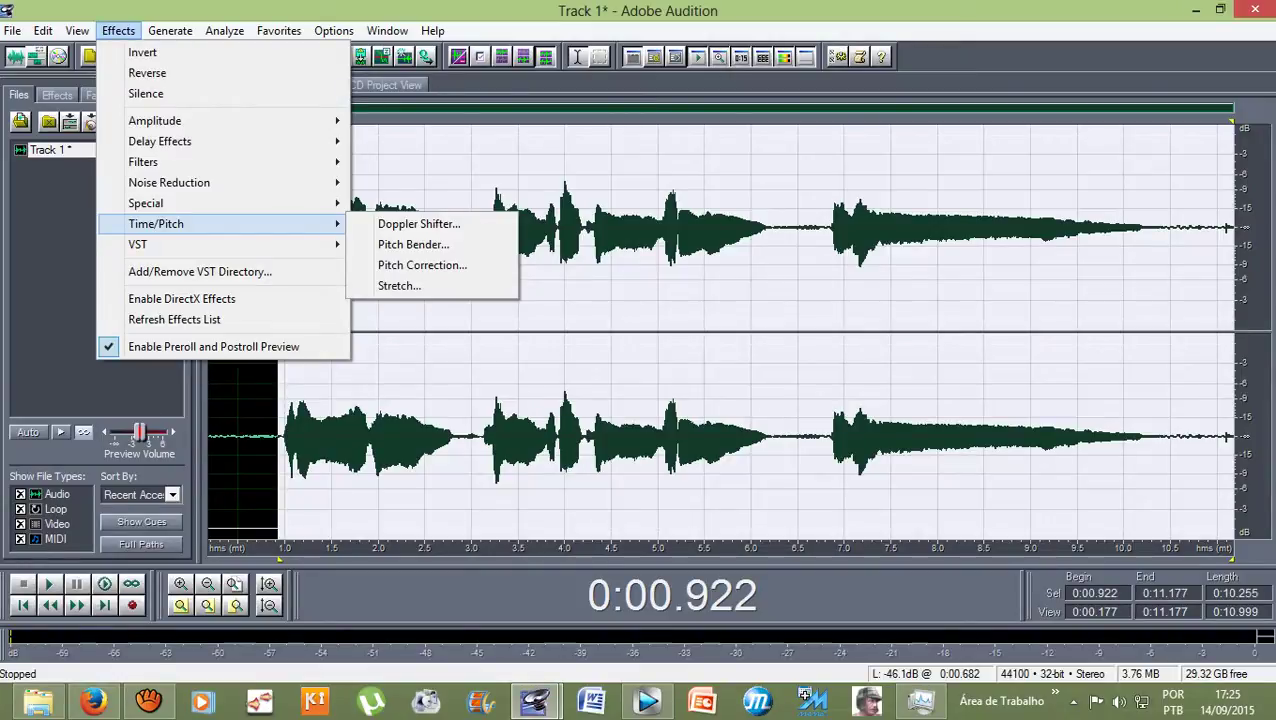
click(118, 30)
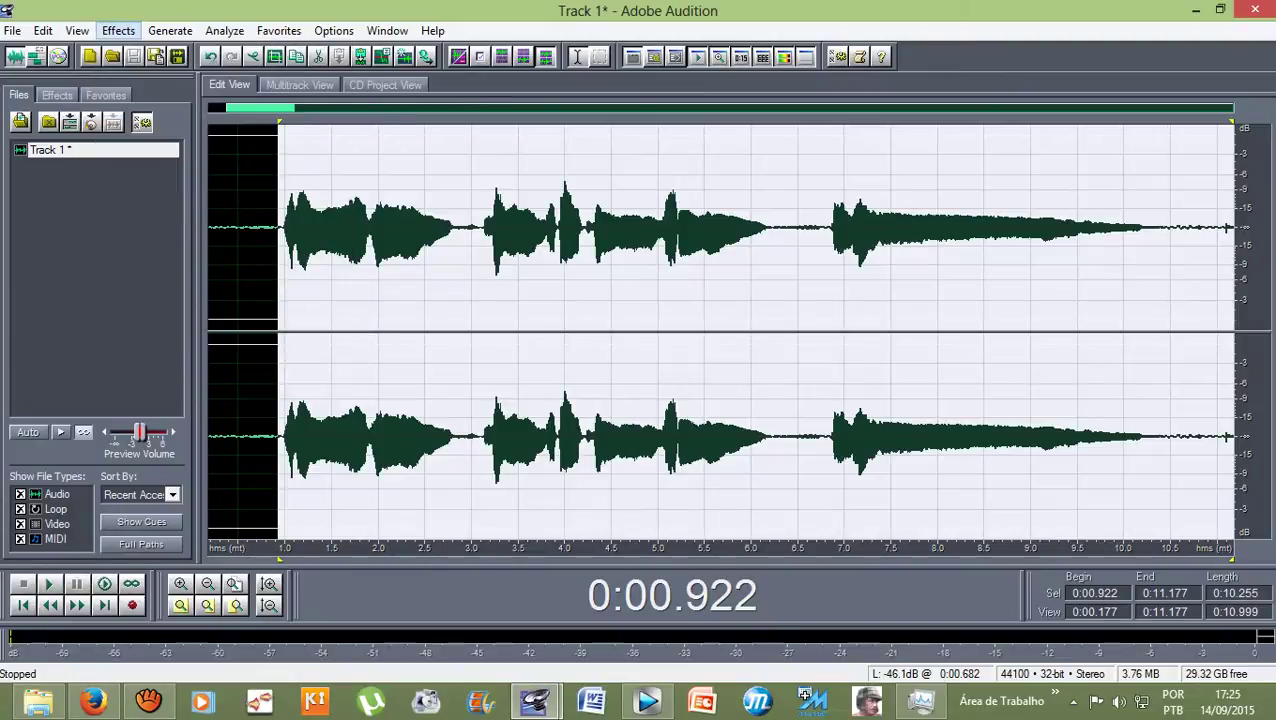
click(118, 30)
mouse_move(160, 223)
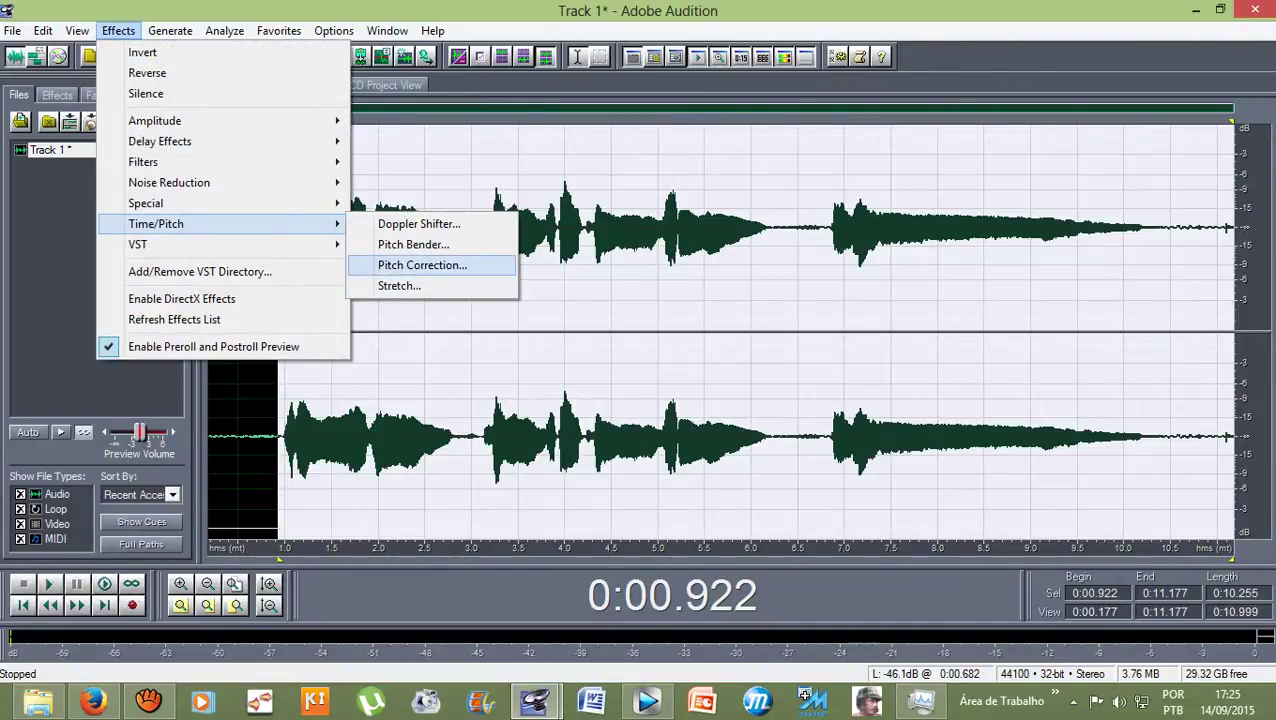
key(Return)
key(Return)
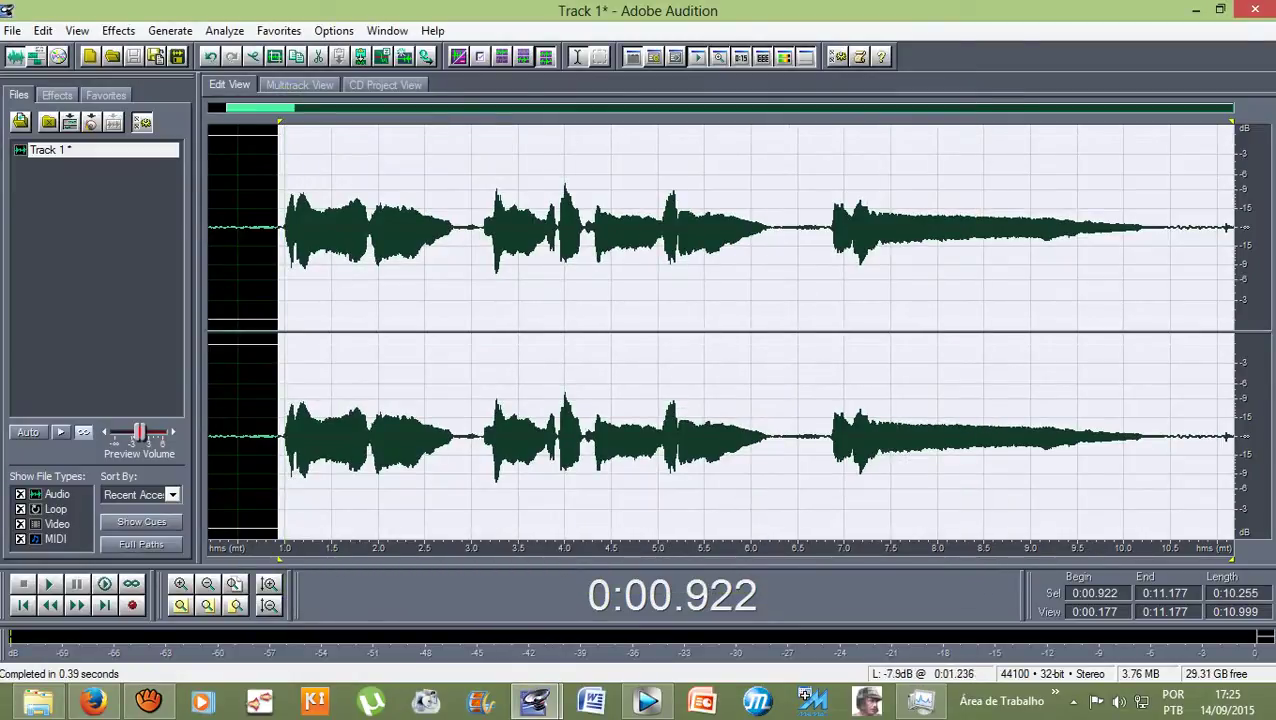
click(257, 240)
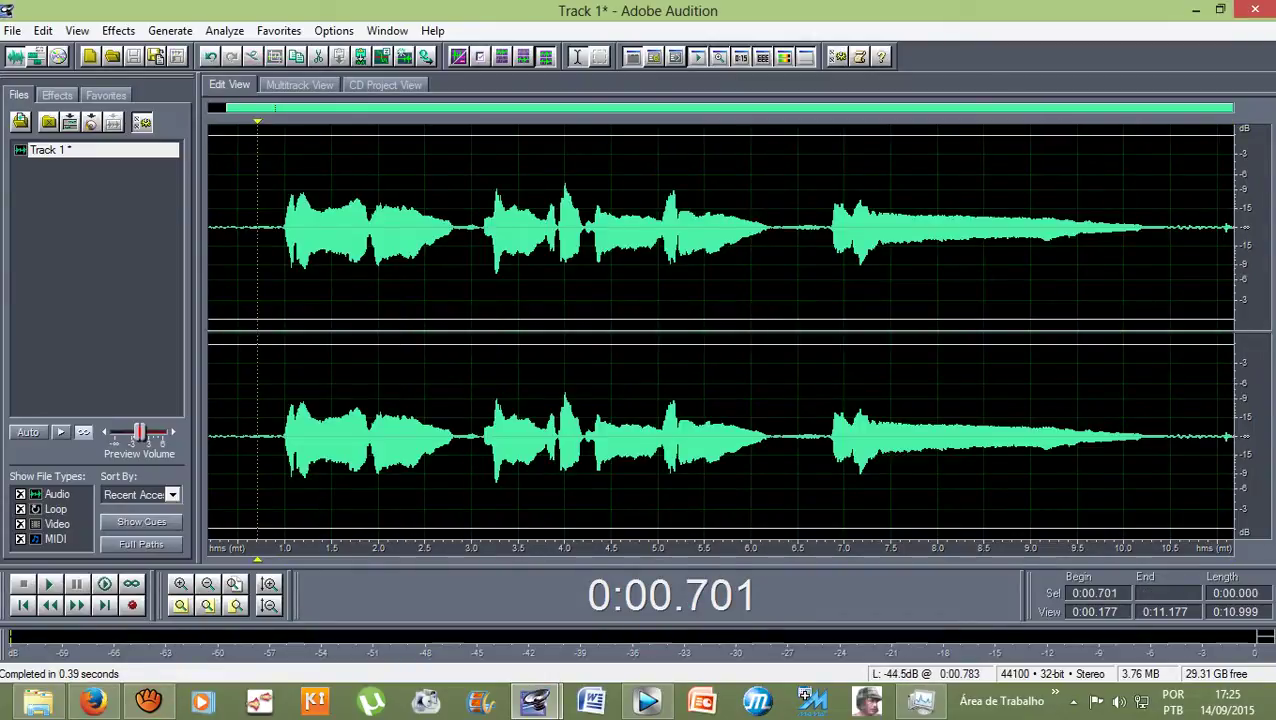
key(space)
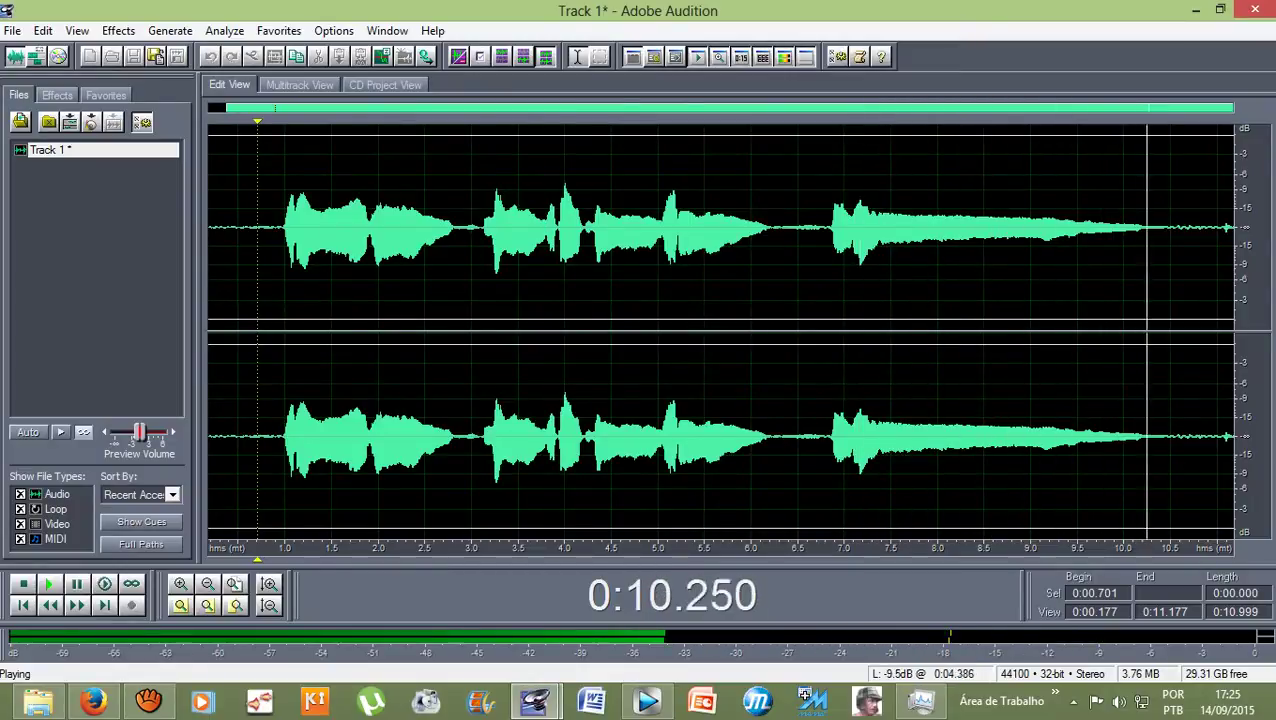
key(space)
- Apply Pitch Correction to the last phrase, from 0:06.860 to the end, and play it back
drag(832, 300, 1236, 300)
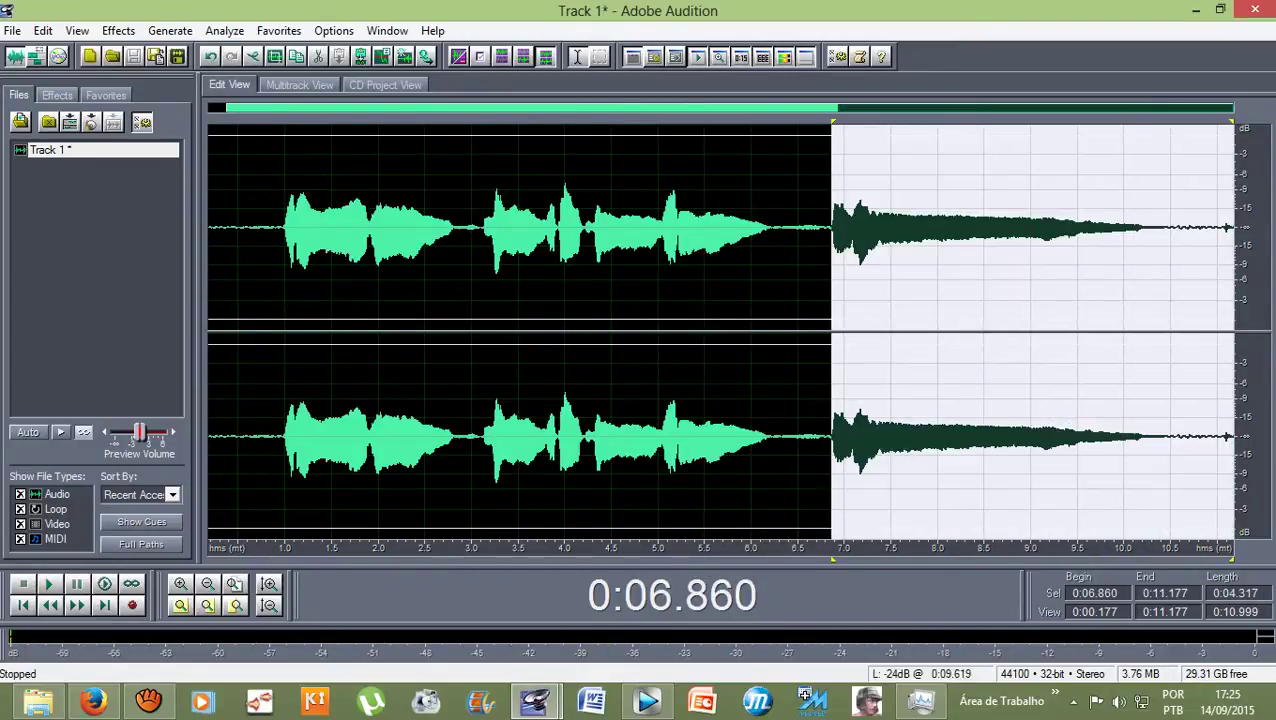
click(118, 30)
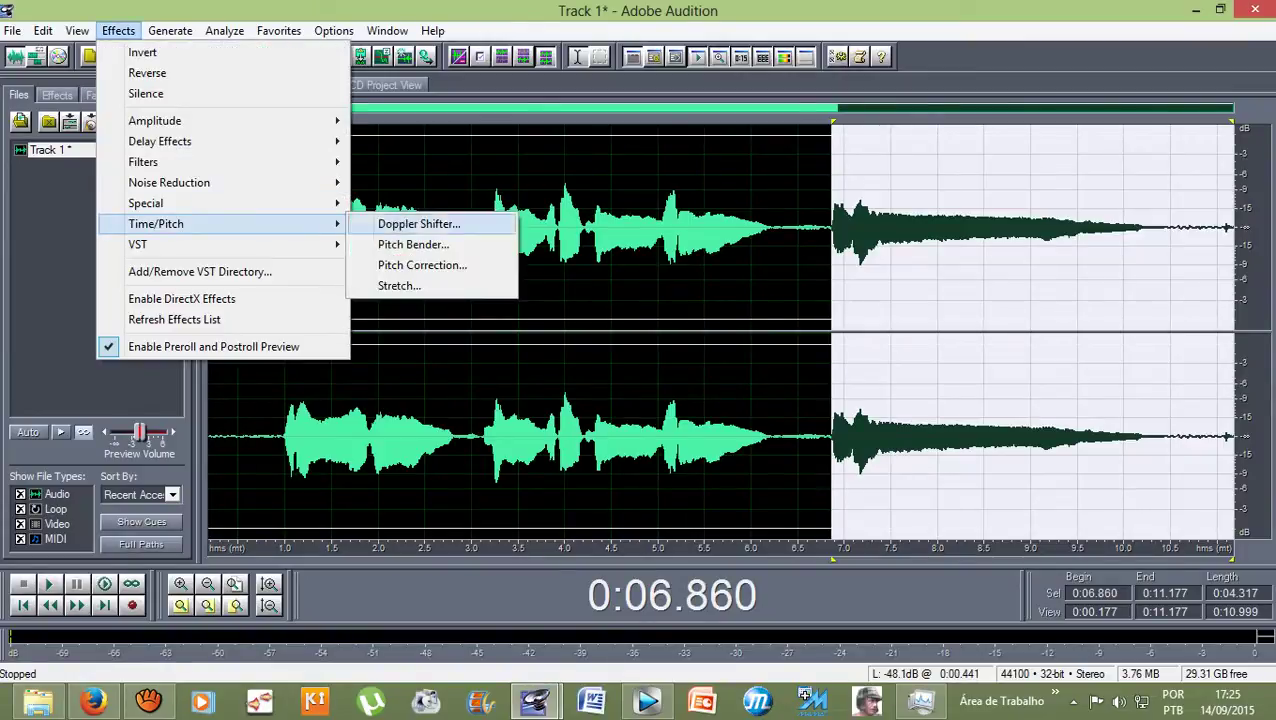
click(421, 265)
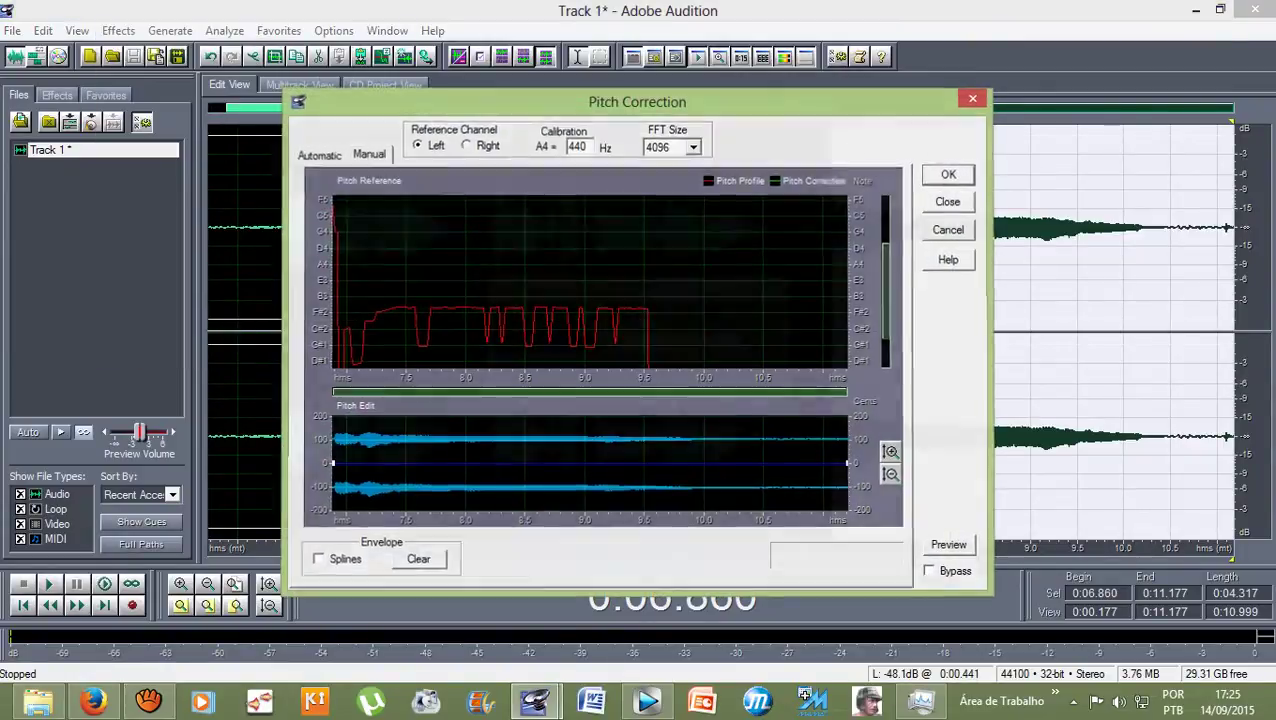
click(948, 174)
click(819, 240)
key(space)
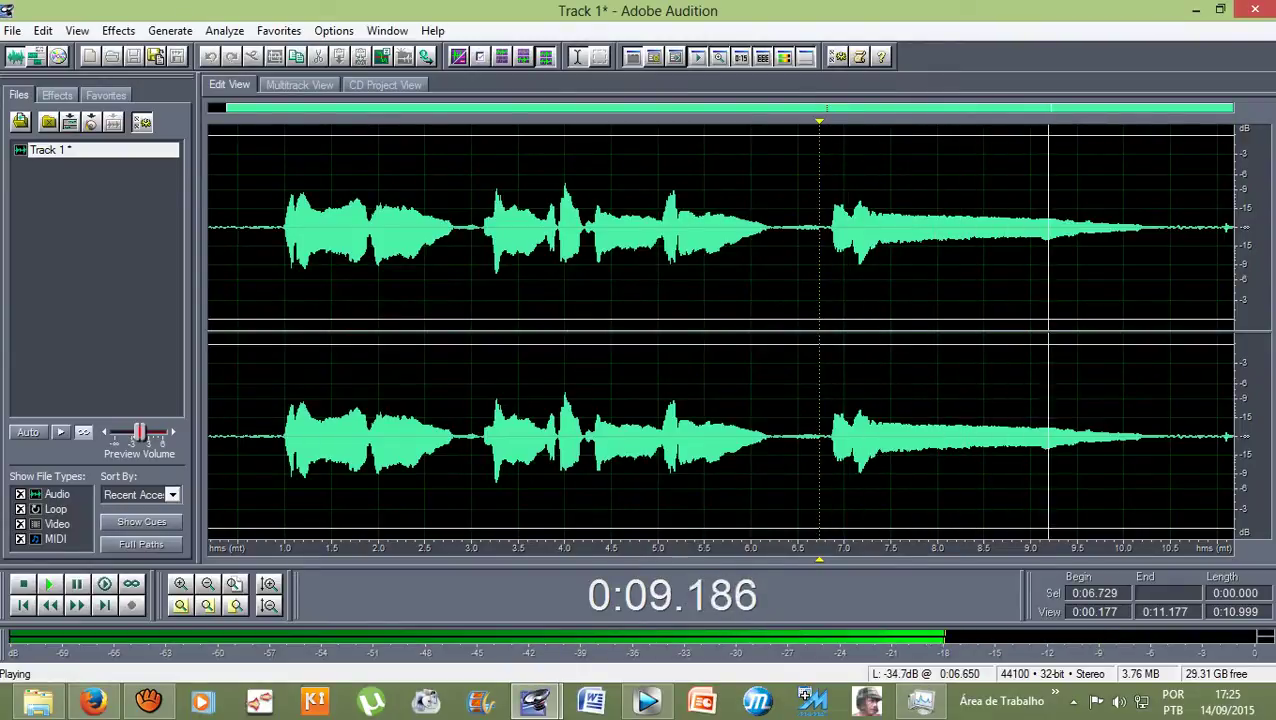
key(space)
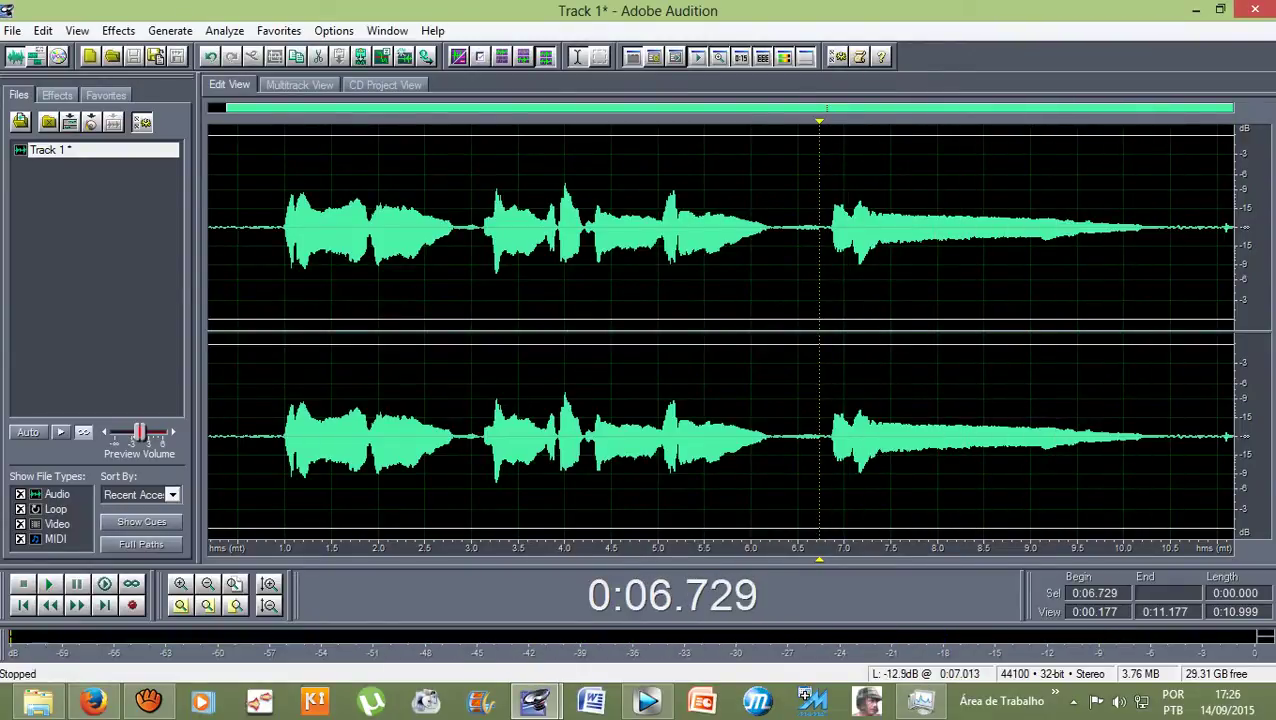
- Preview and apply the Echo effect with the Canyon preset to the last phrase, from 0:06.900 to the end
drag(836, 240, 1236, 240)
click(118, 30)
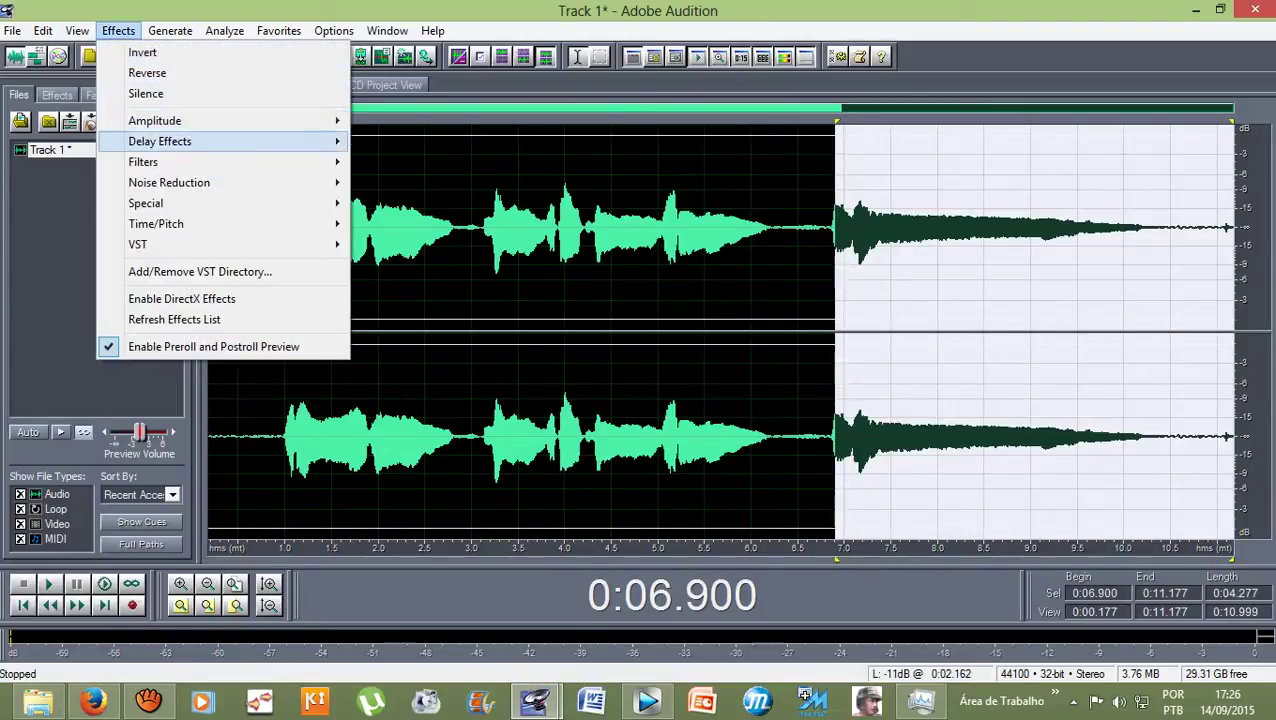
mouse_move(160, 141)
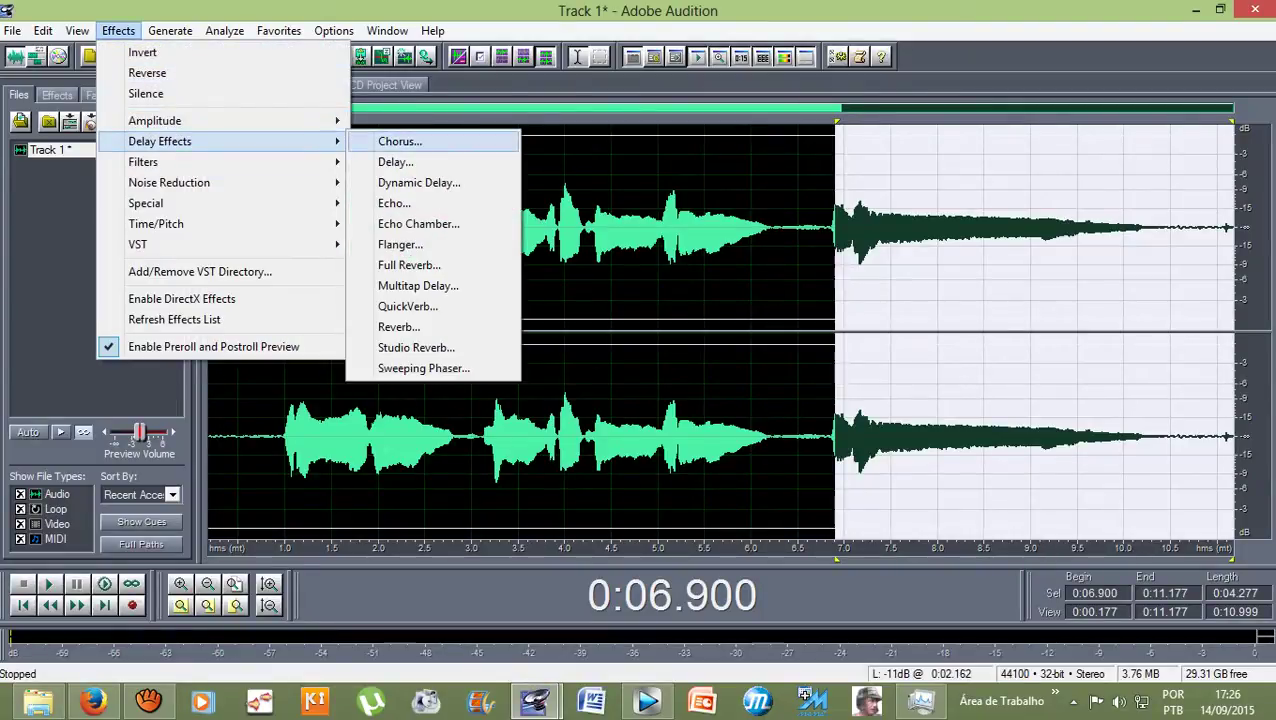
click(394, 203)
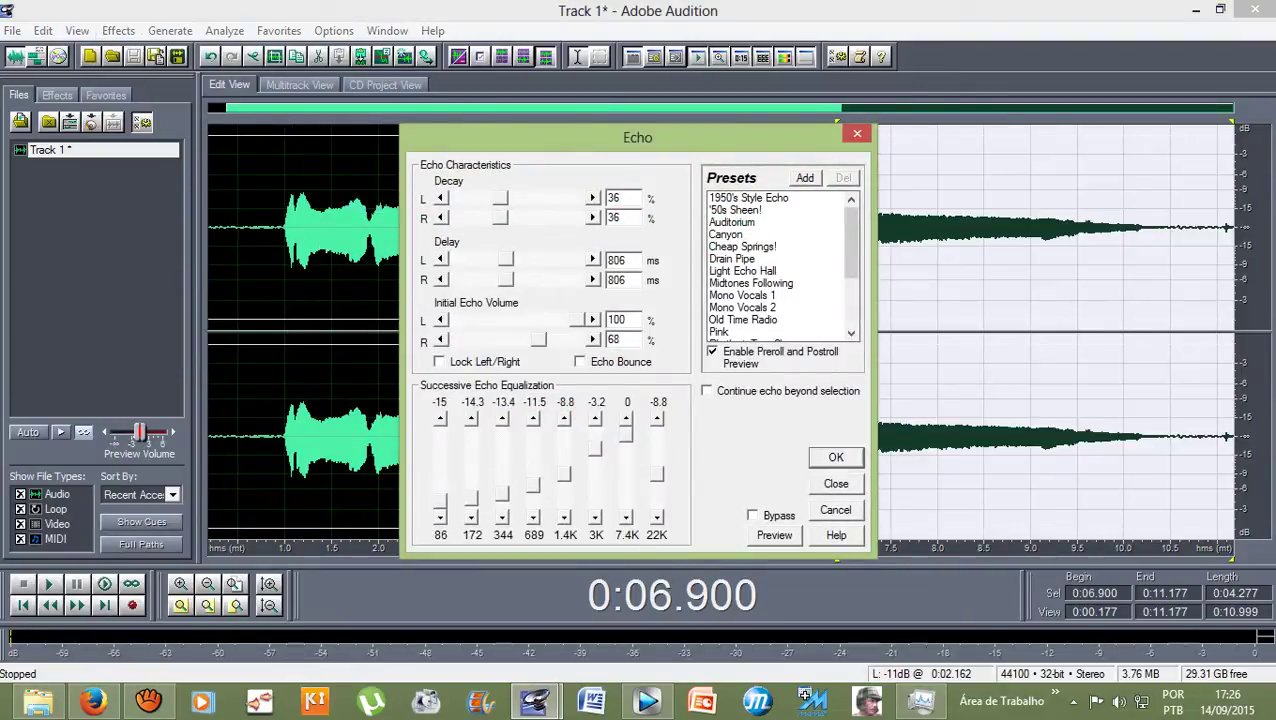
click(742, 234)
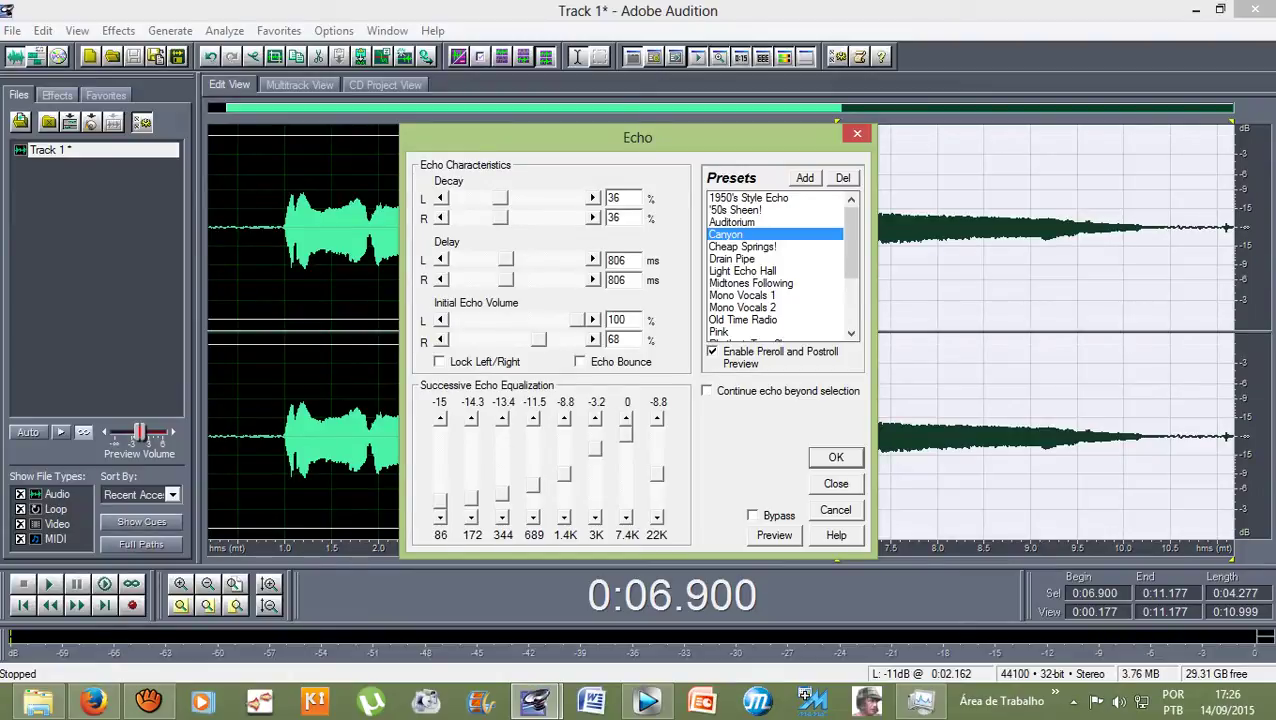
click(774, 535)
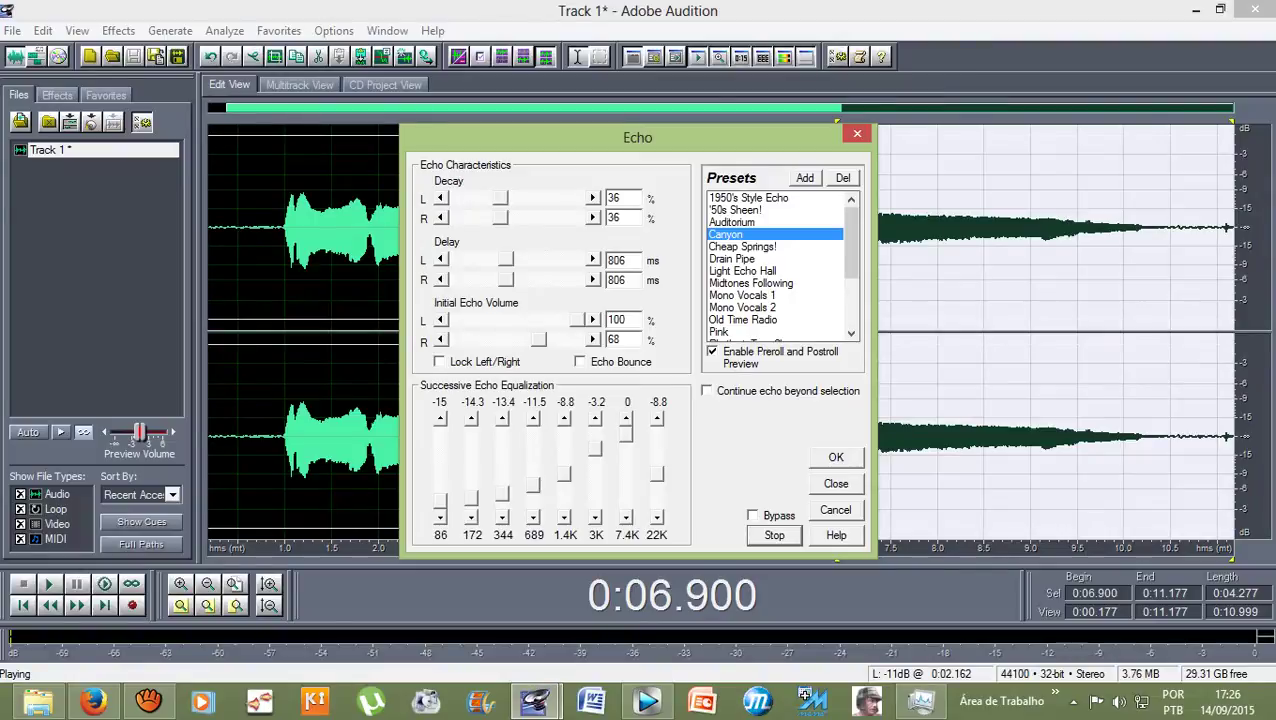
click(836, 457)
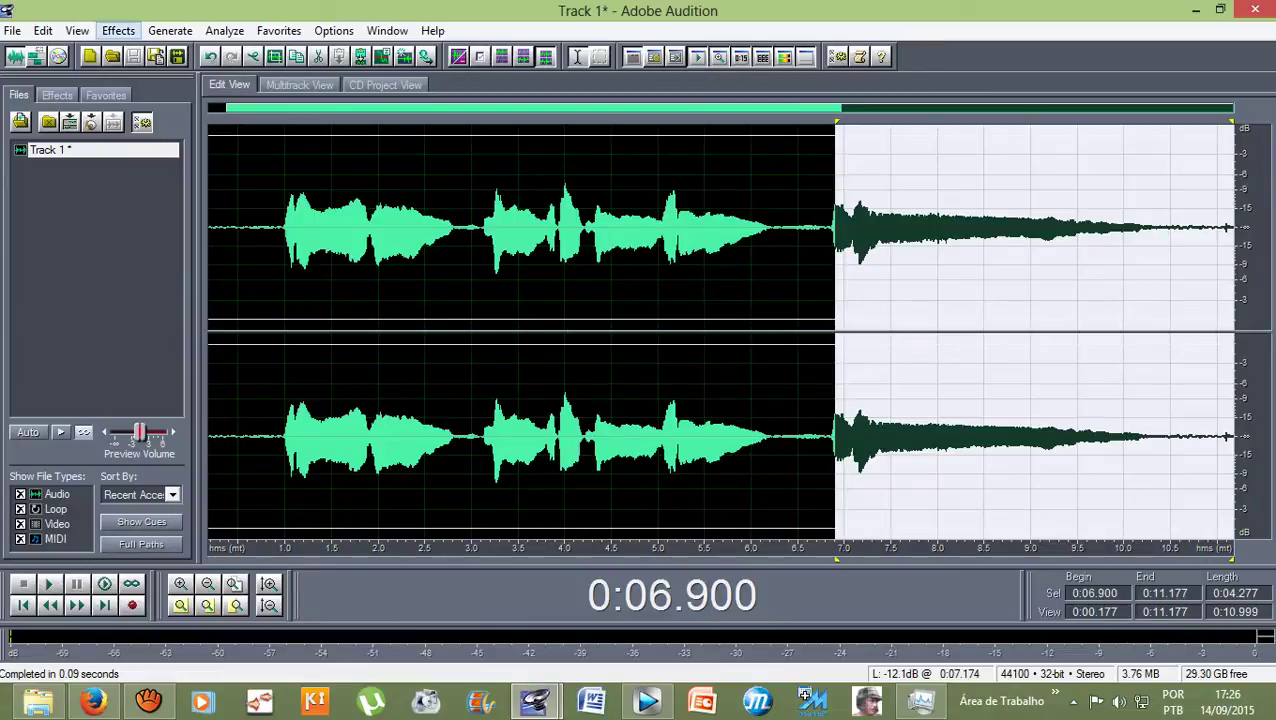
- Apply the Canyon echo preset a second time to the same selected last phrase
click(118, 30)
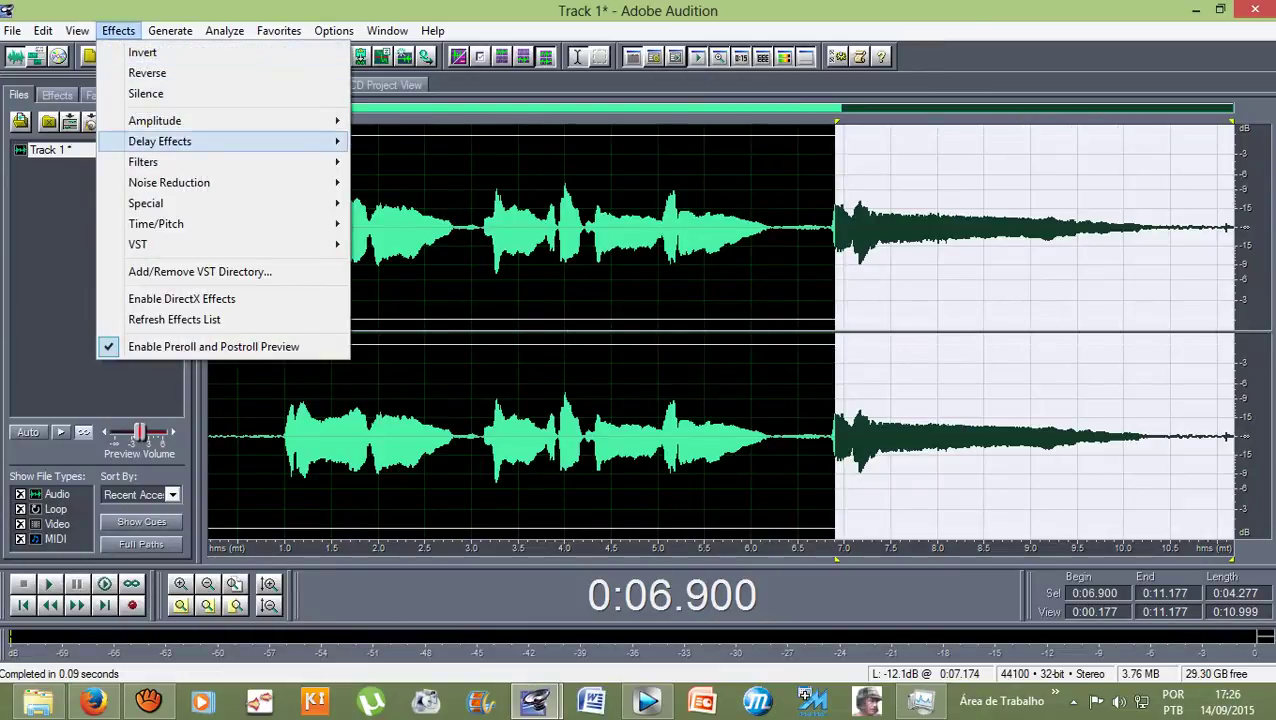
mouse_move(160, 141)
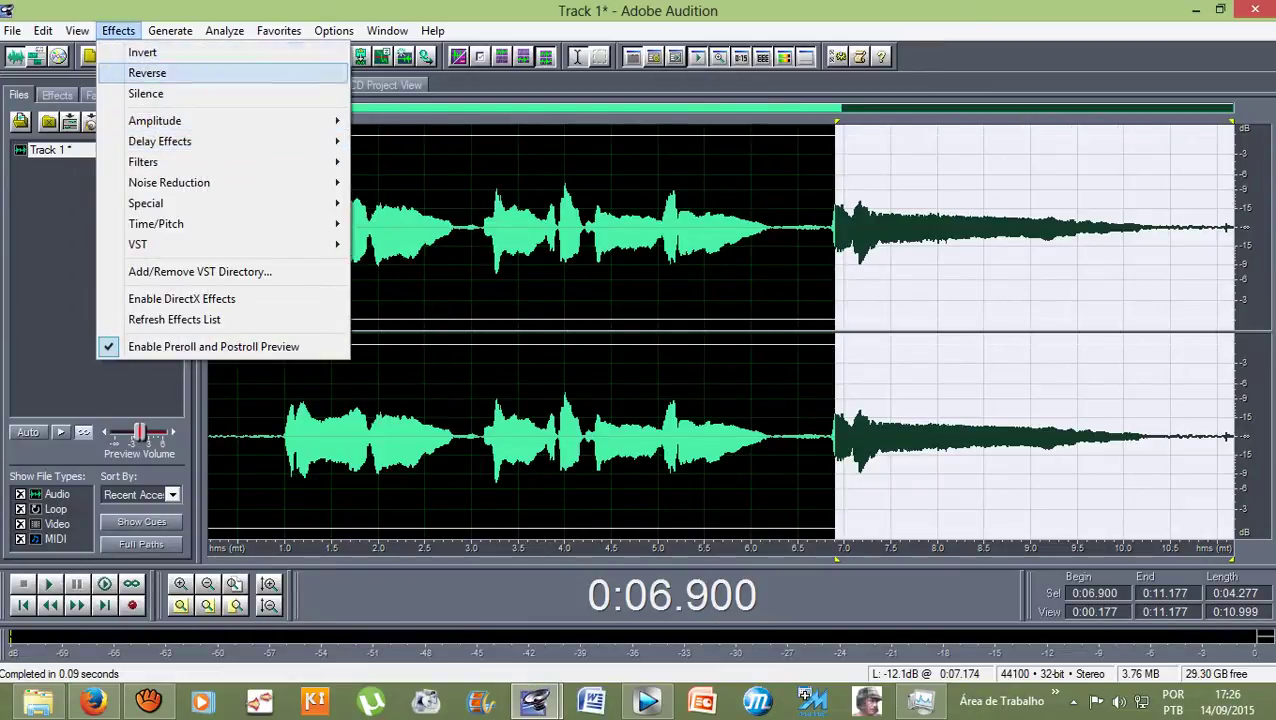
mouse_move(230, 141)
click(485, 202)
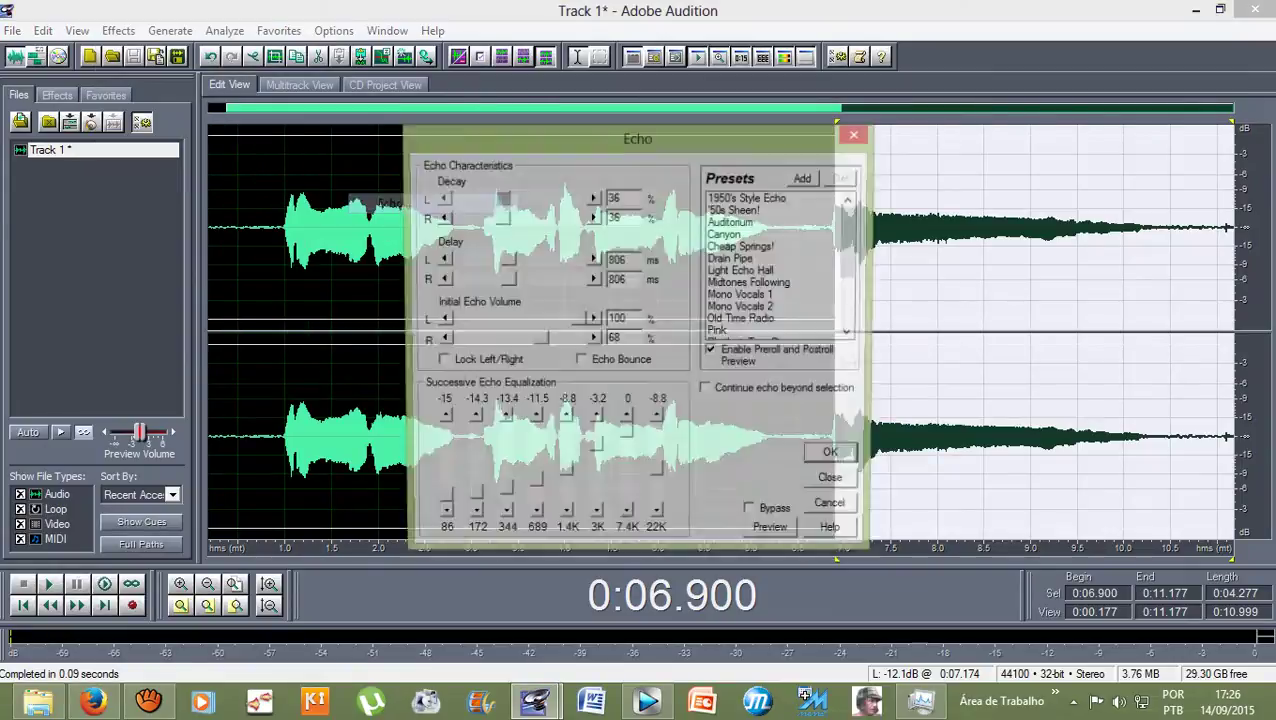
click(726, 235)
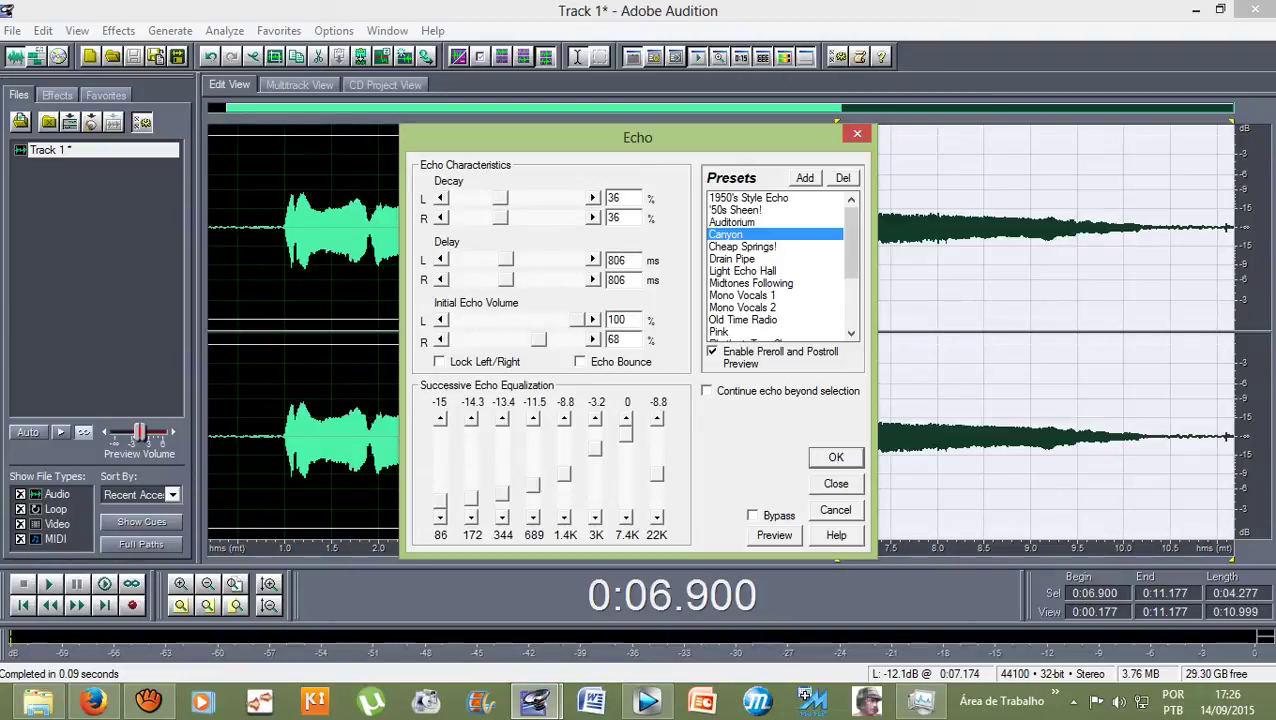
click(836, 457)
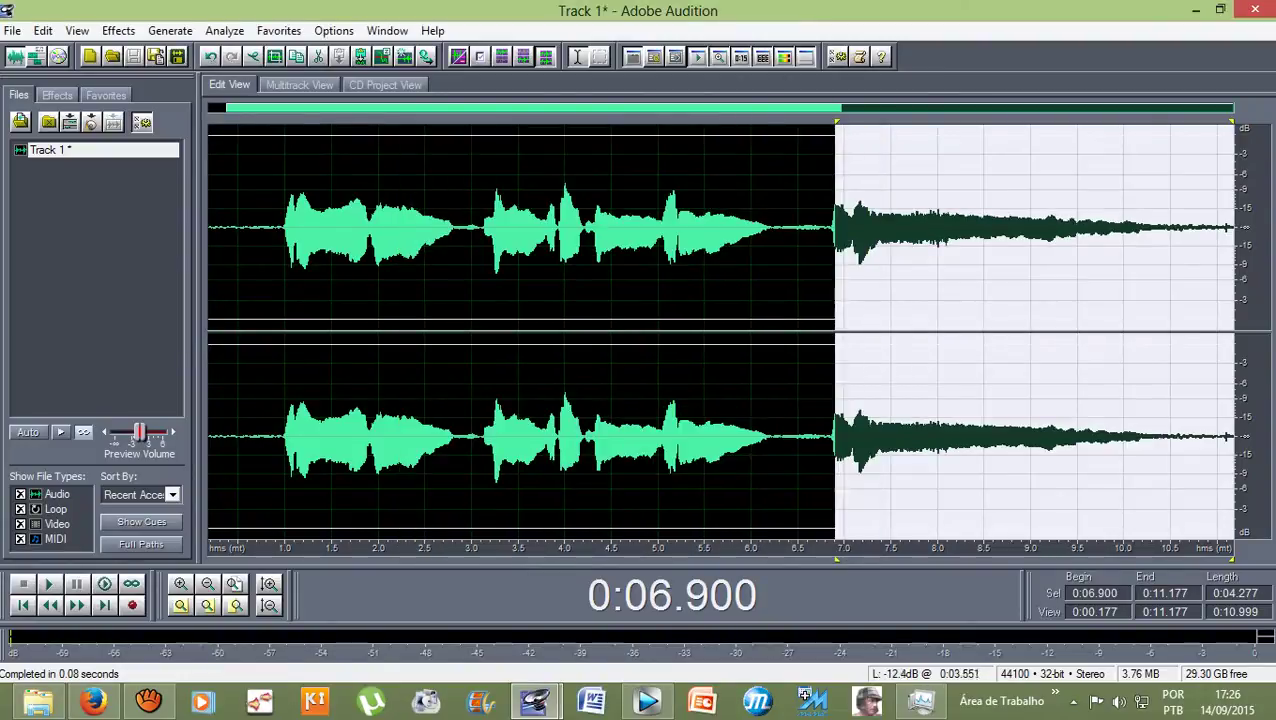
- Play the echoed recording from 0:00.560 to check the result
click(244, 230)
key(space)
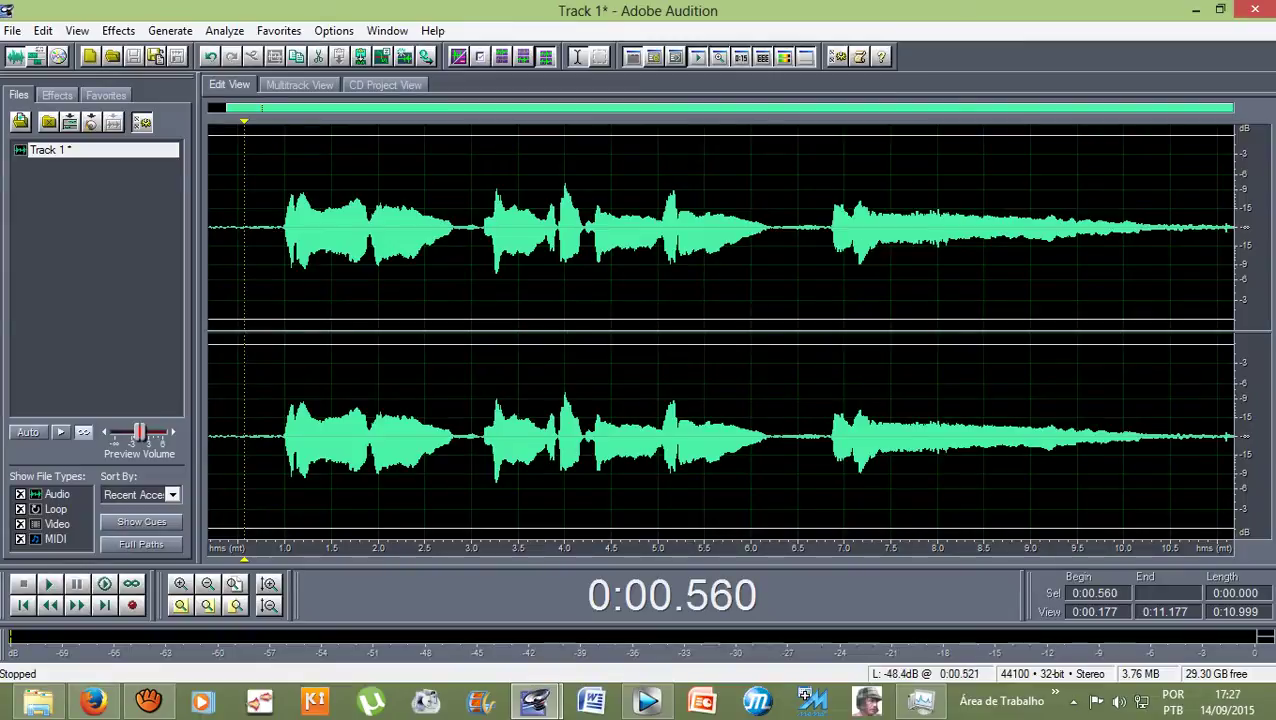
drag(266, 228, 1234, 228)
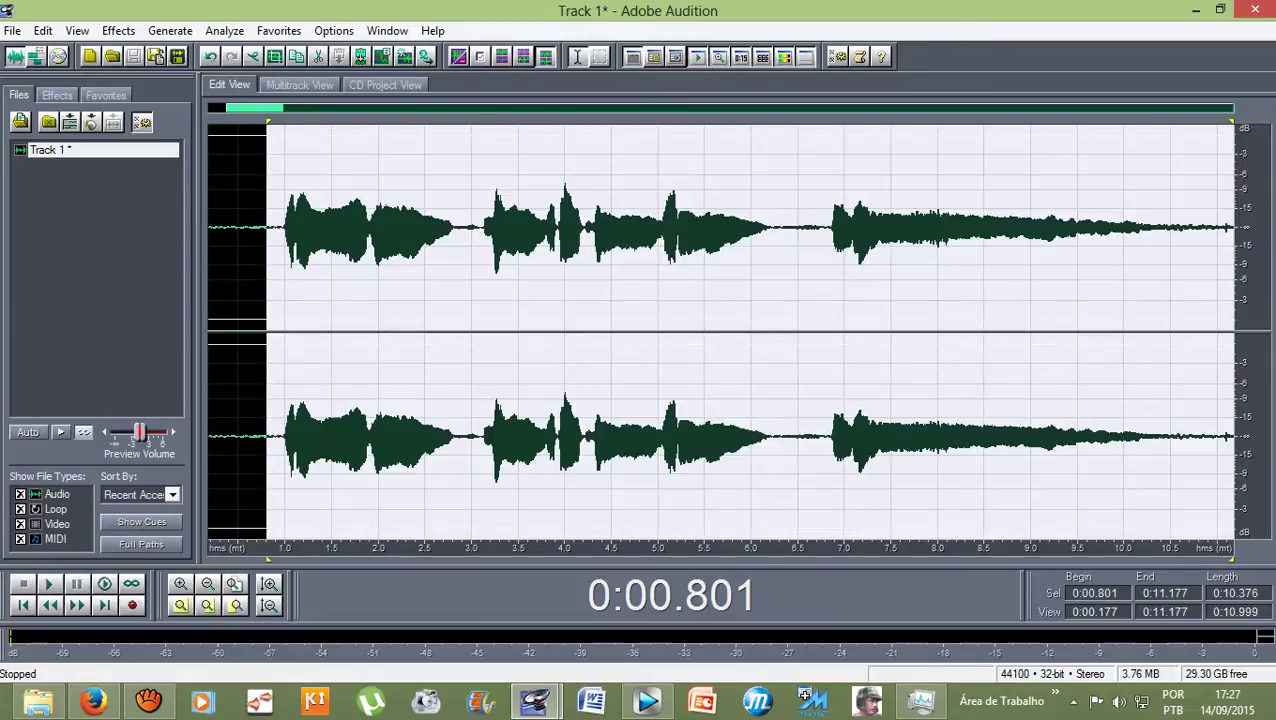
- Play the recording from 0:02.814 to find the end of the phrase before the last one
click(581, 230)
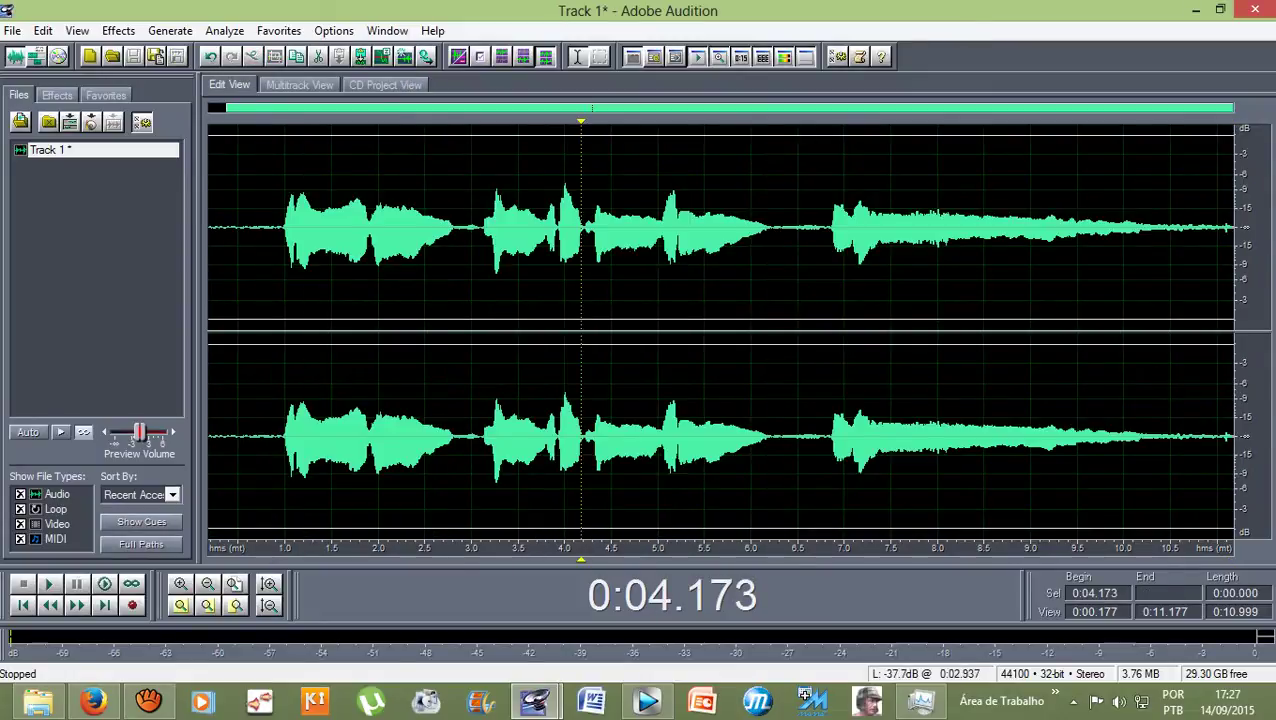
click(463, 230)
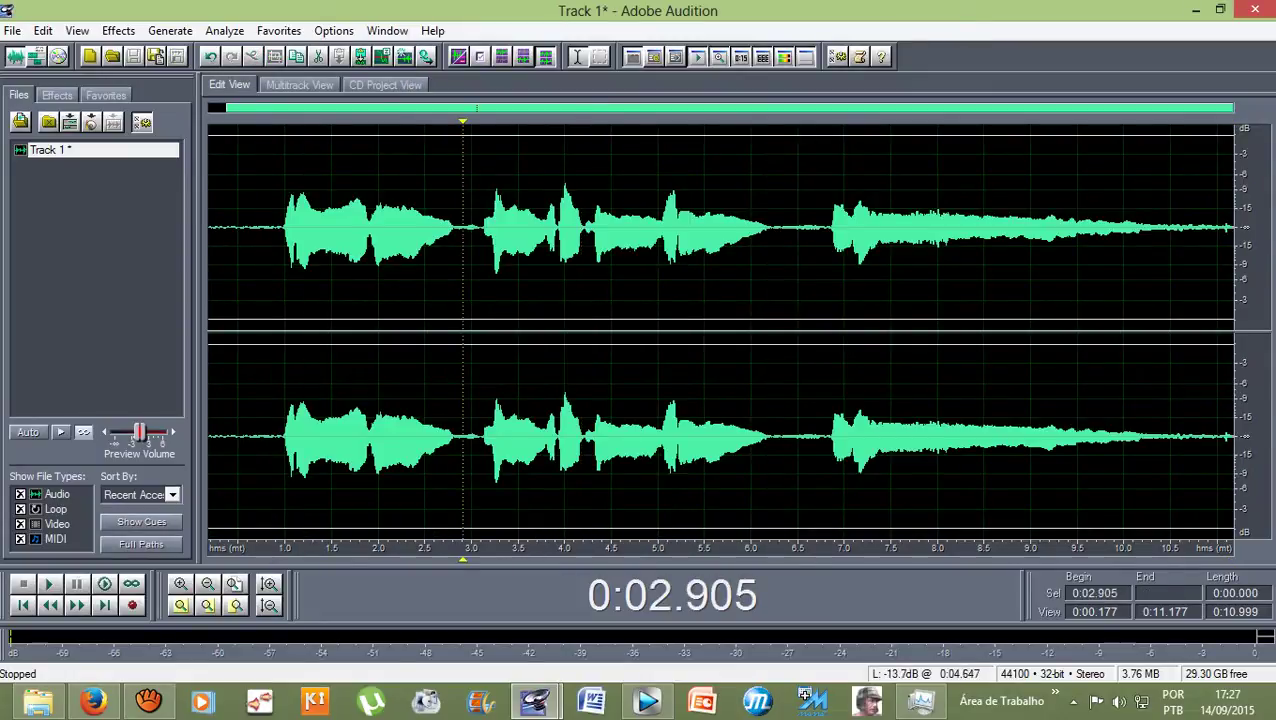
click(488, 230)
click(683, 230)
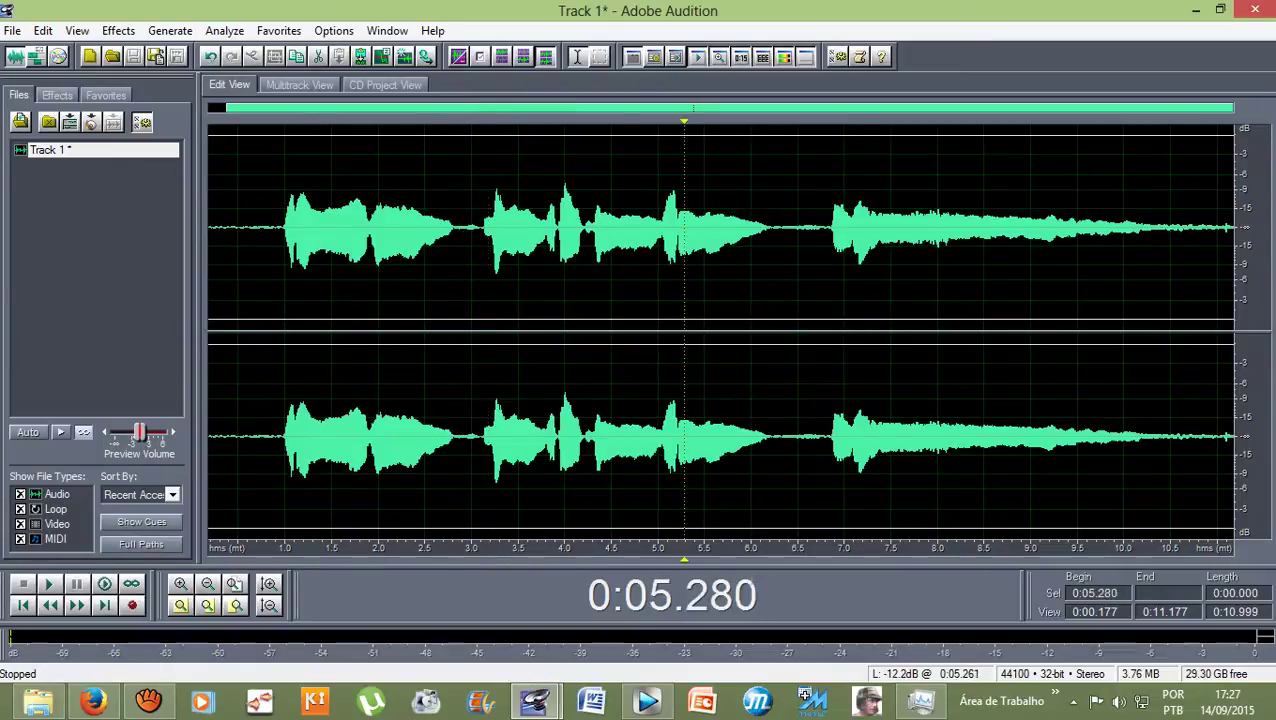
click(678, 230)
click(454, 230)
key(space)
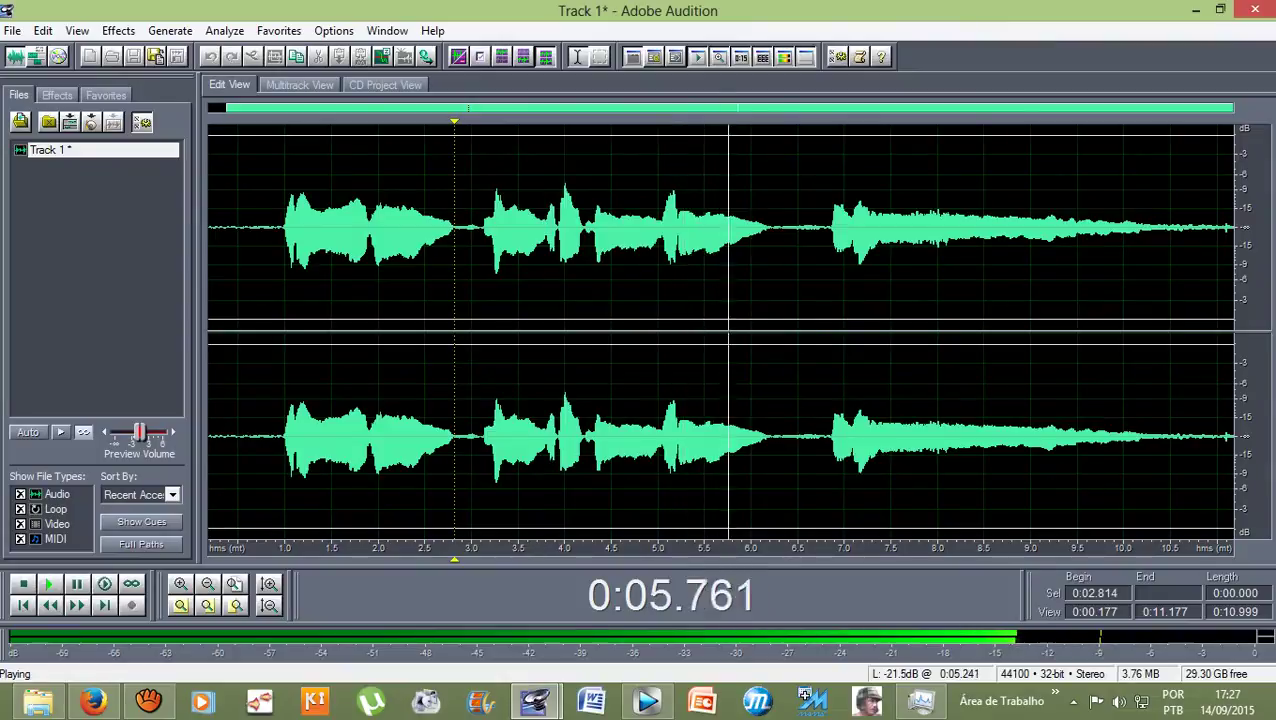
- Apply the Echo effect with the Canyon preset to the phrase ending from 0:05.189 to 0:06.870
drag(675, 230, 832, 230)
key(space)
key(space)
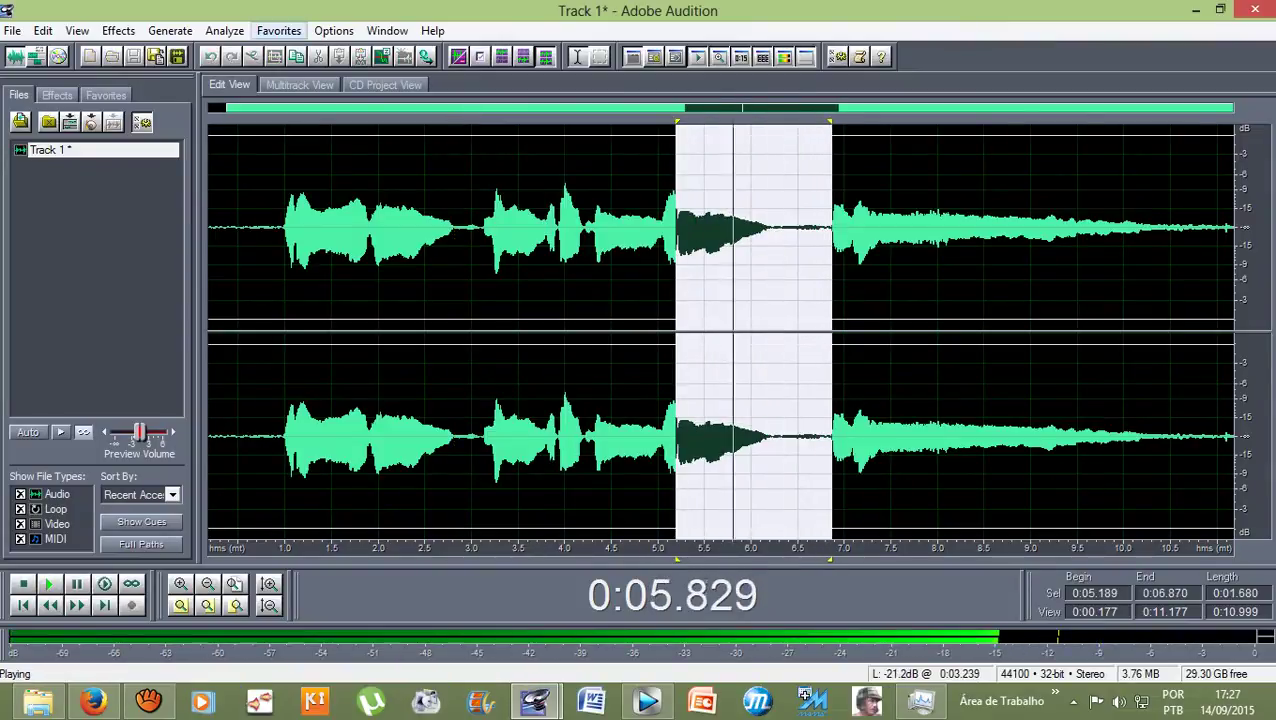
key(space)
click(118, 30)
mouse_move(160, 141)
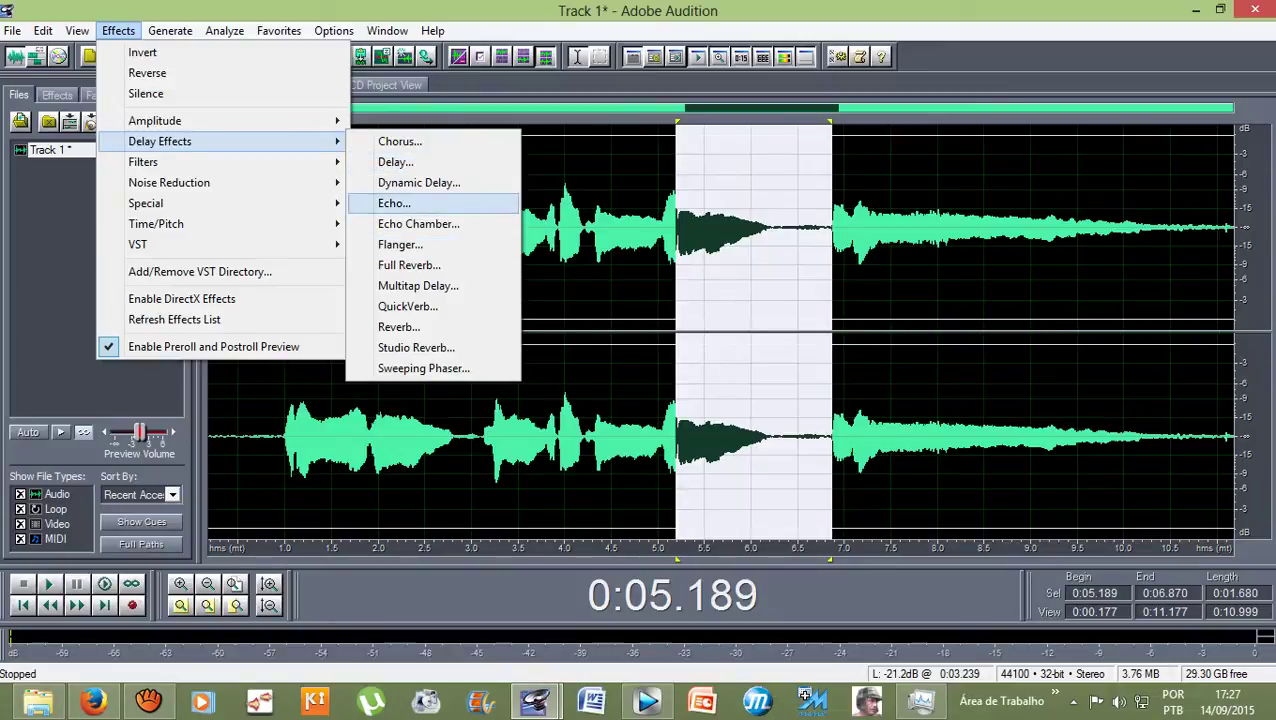
click(394, 203)
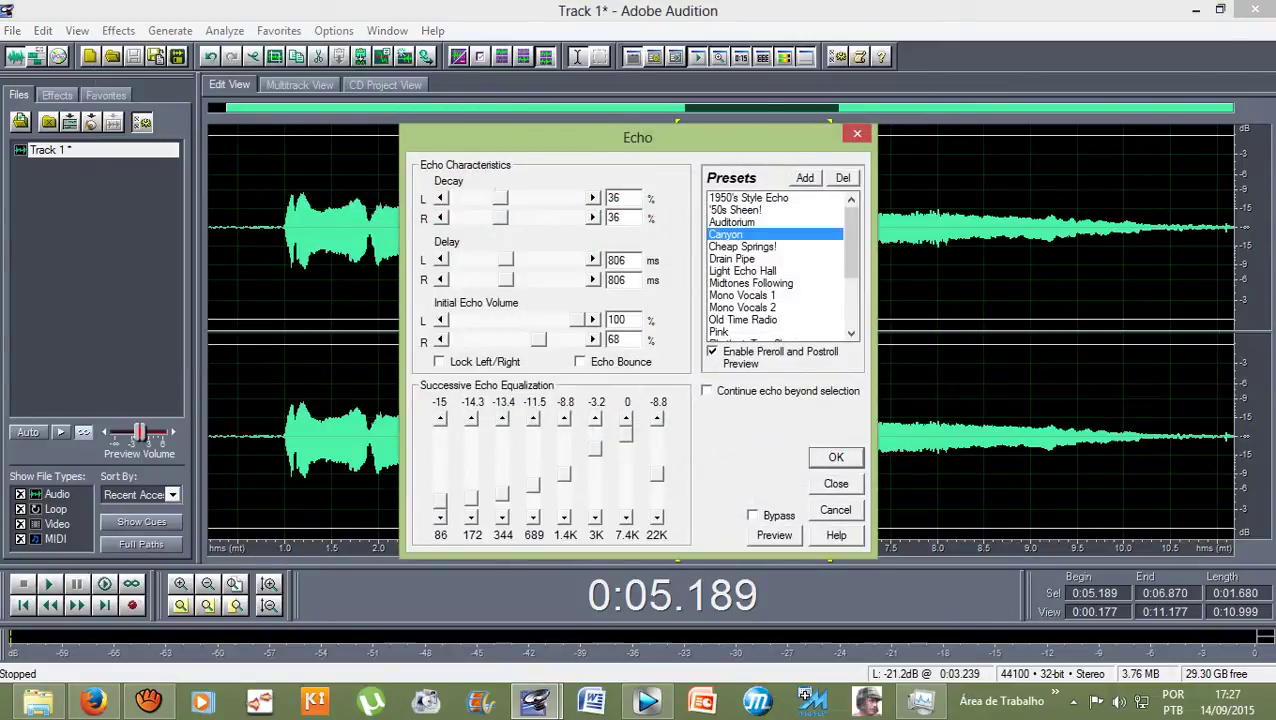
click(835, 457)
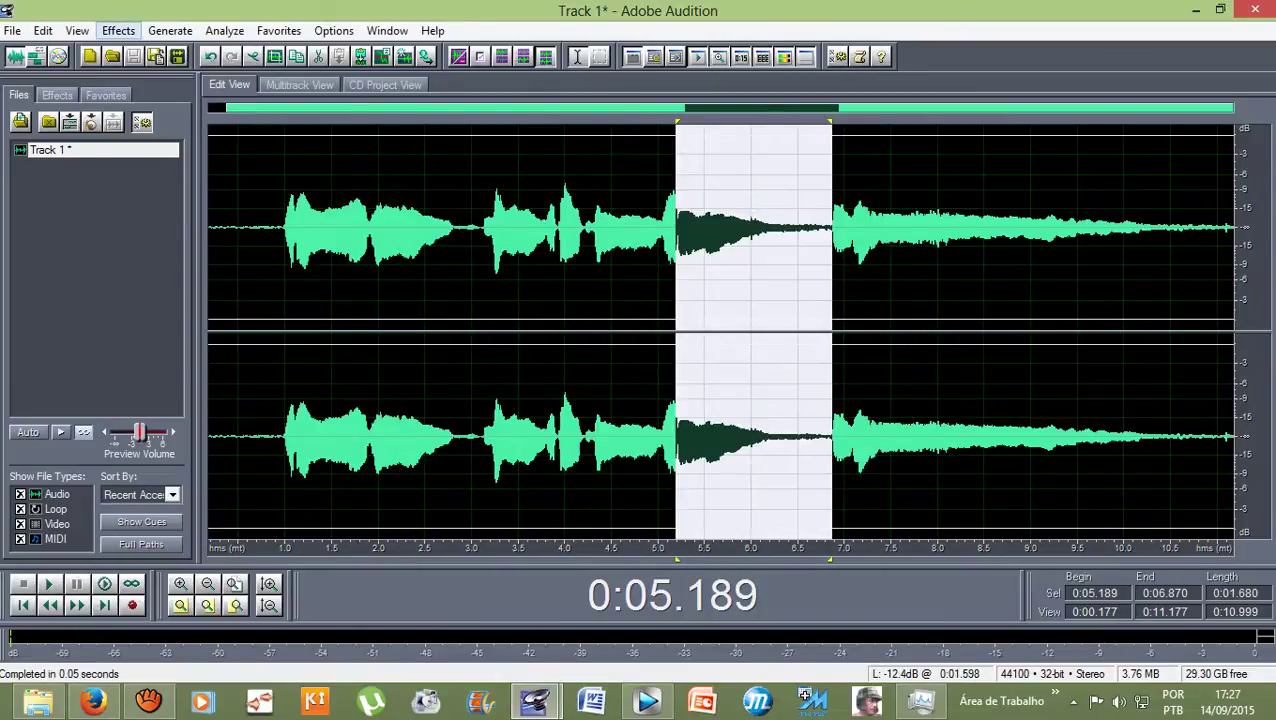
- Apply the Canyon echo once more to the 0:05.189 to 0:06.870 selection and play the recording from 0:00.731
click(118, 30)
mouse_move(160, 141)
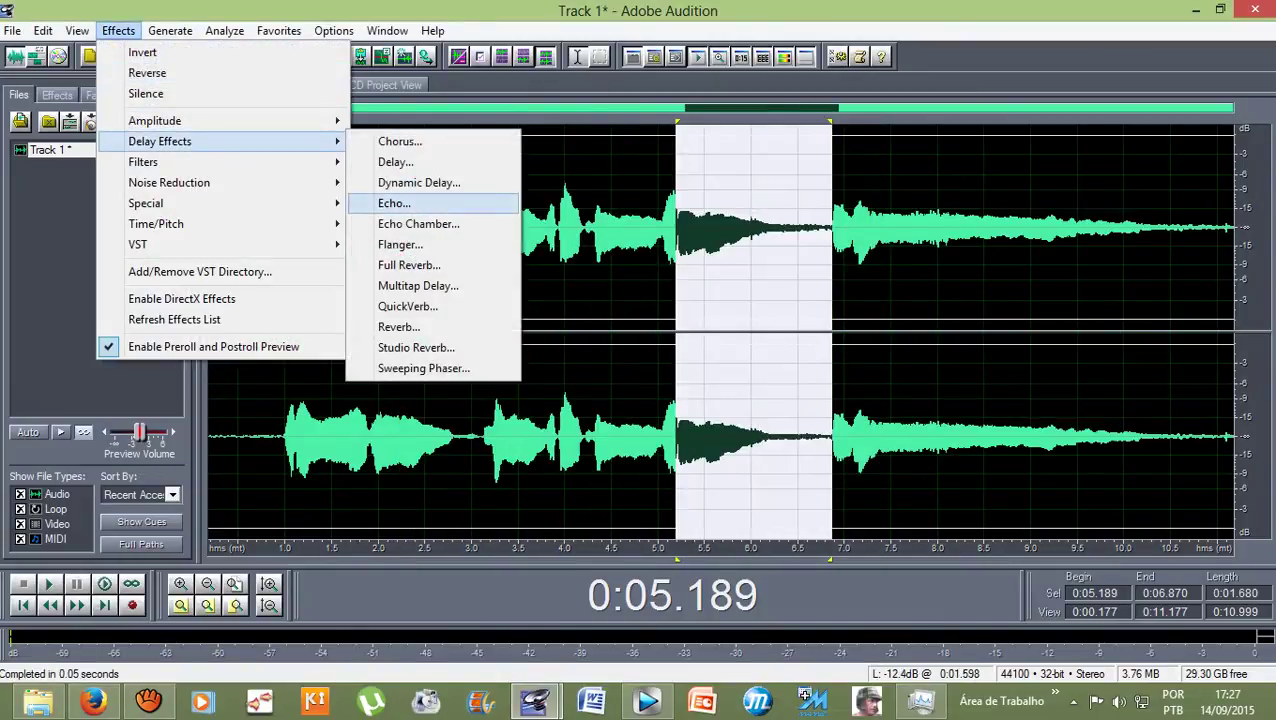
click(394, 203)
click(829, 456)
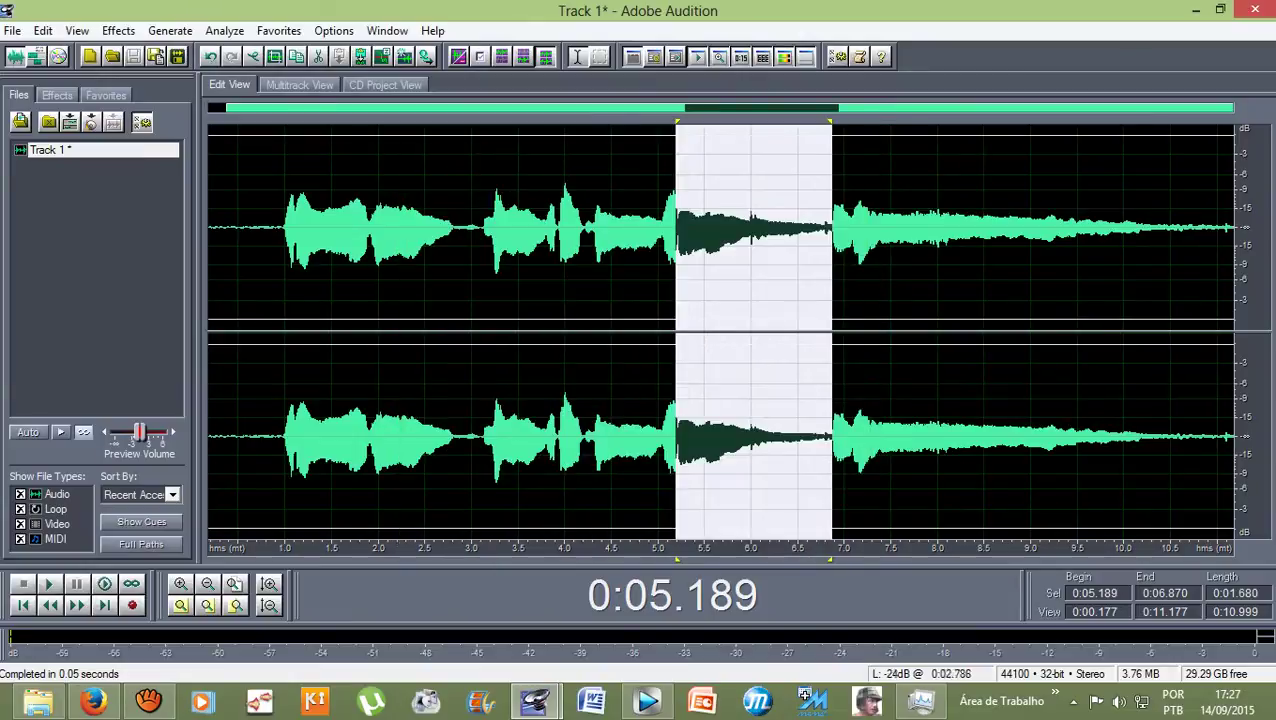
click(260, 230)
key(space)
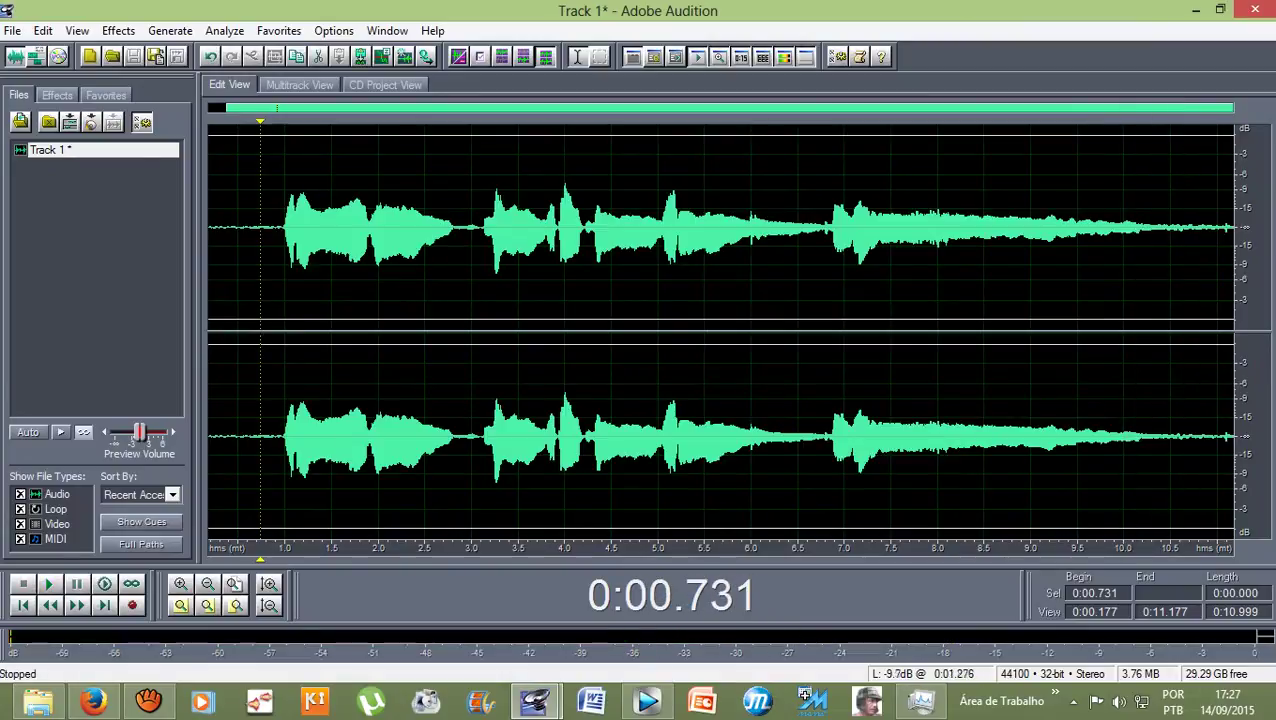
- Return to the multitrack session and extend the visible timeline to 40 seconds
click(300, 85)
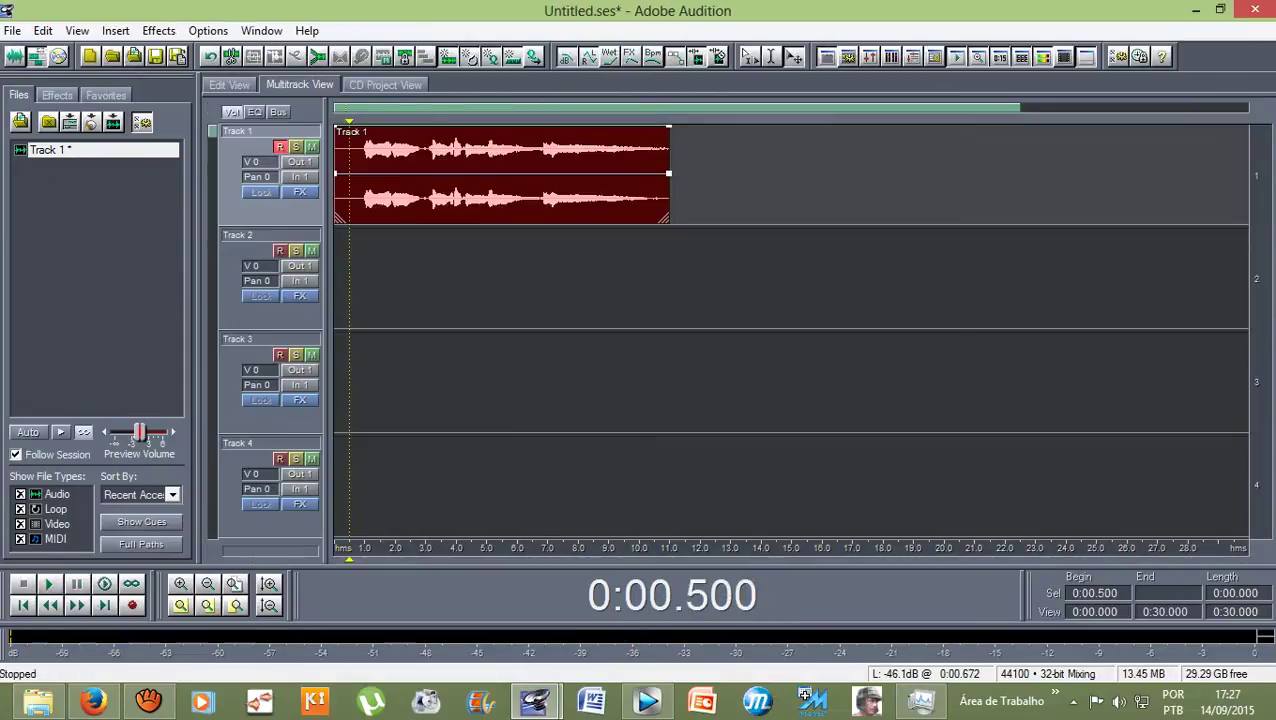
scroll(790, 330, down, 1)
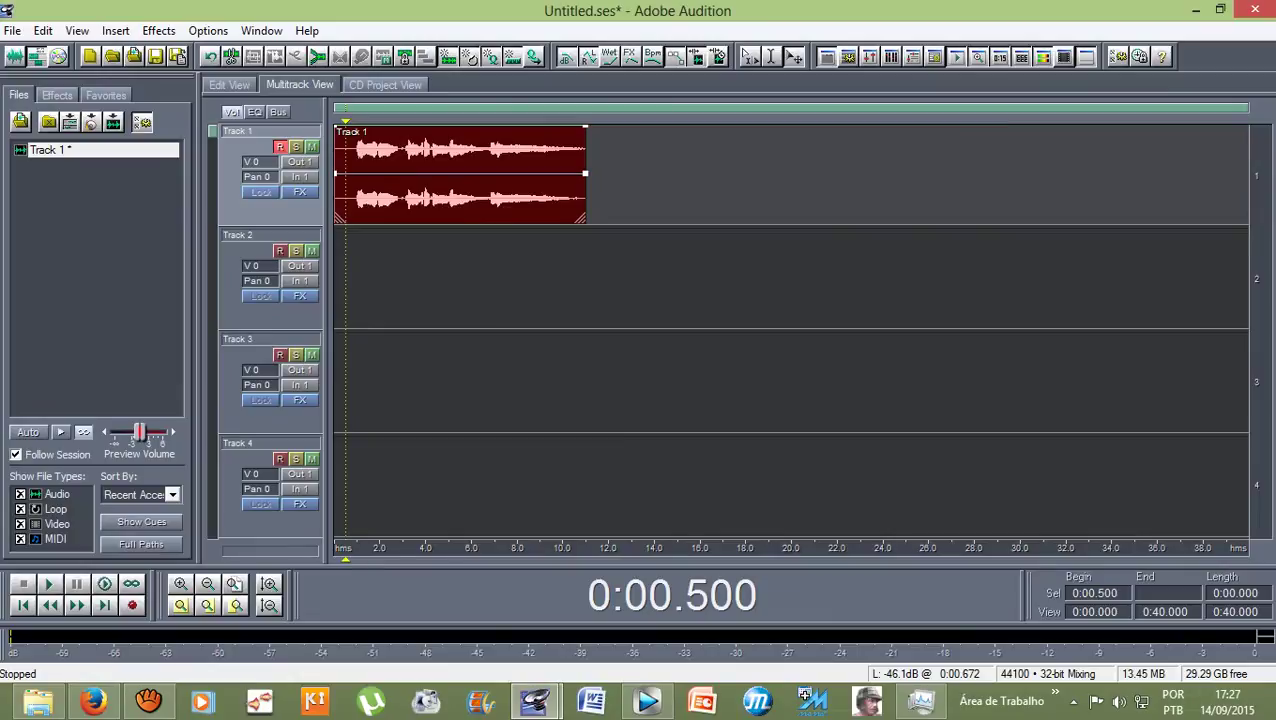